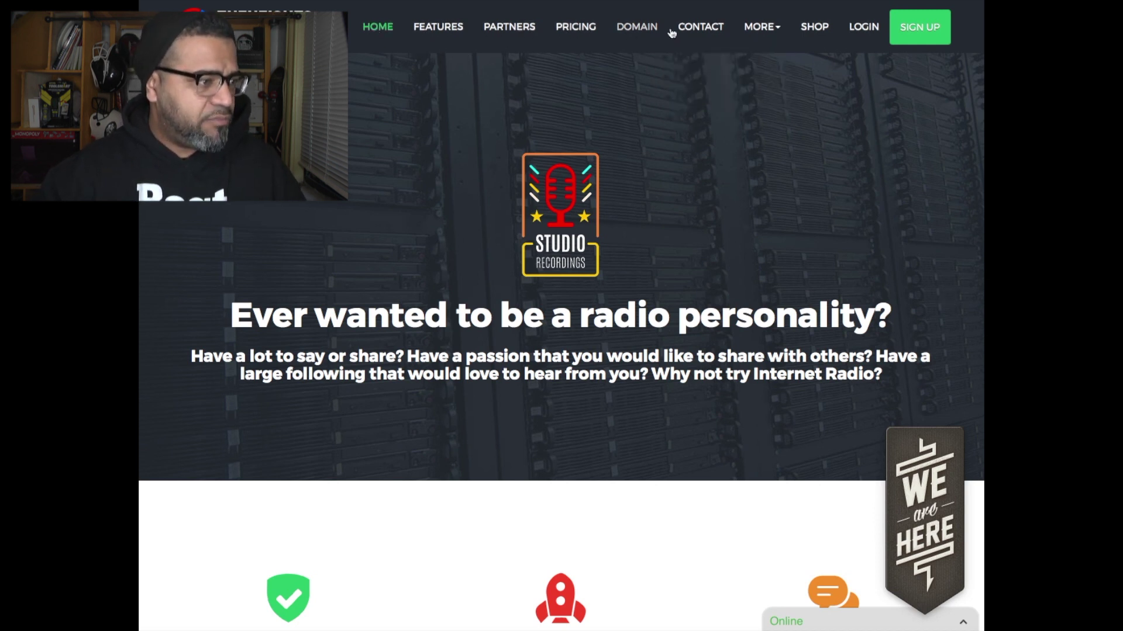
- Log into the WHMCS client area with the account e-mail and password, letting Safari save the password
{"action": "mouse_move", "coordinate": [766, 32]}
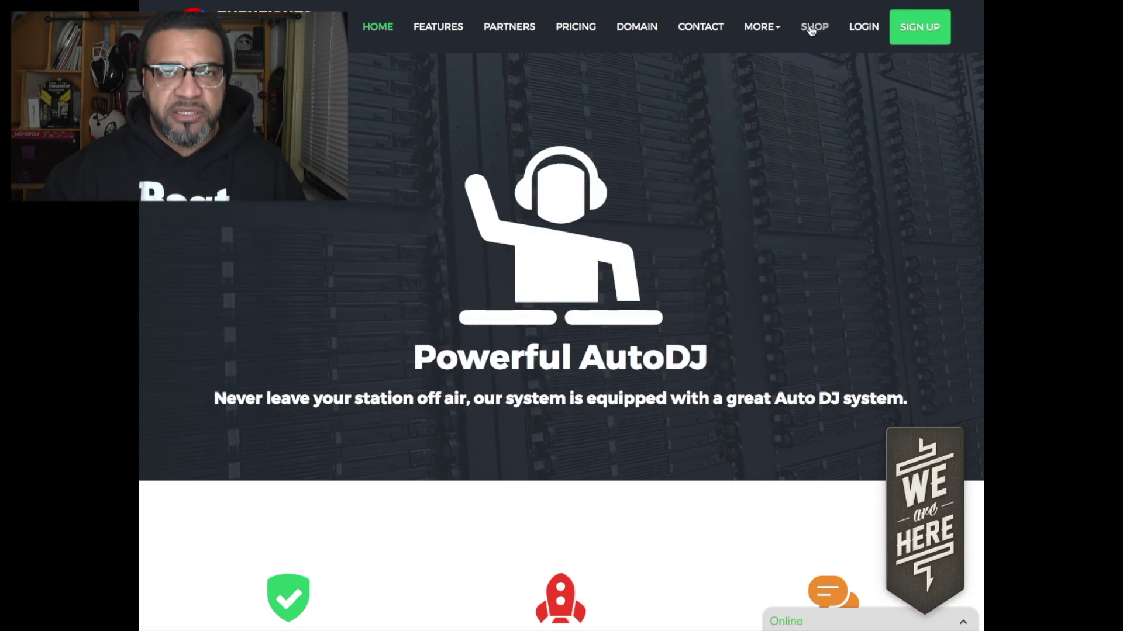
{"action": "left_click", "coordinate": [816, 29]}
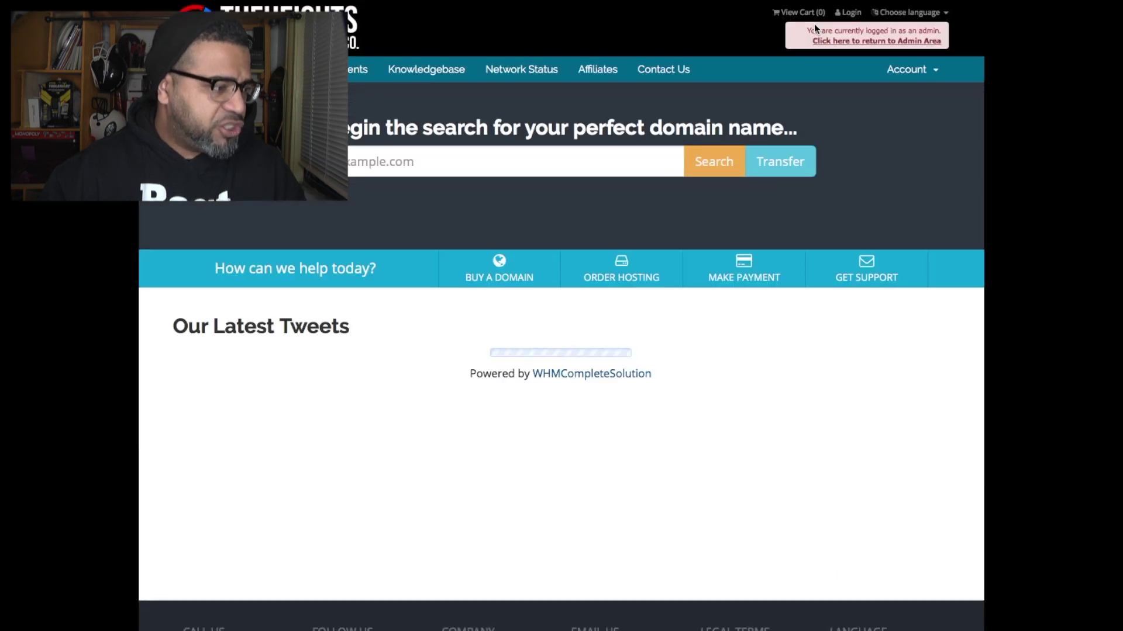
{"action": "key", "text": "Tab"}
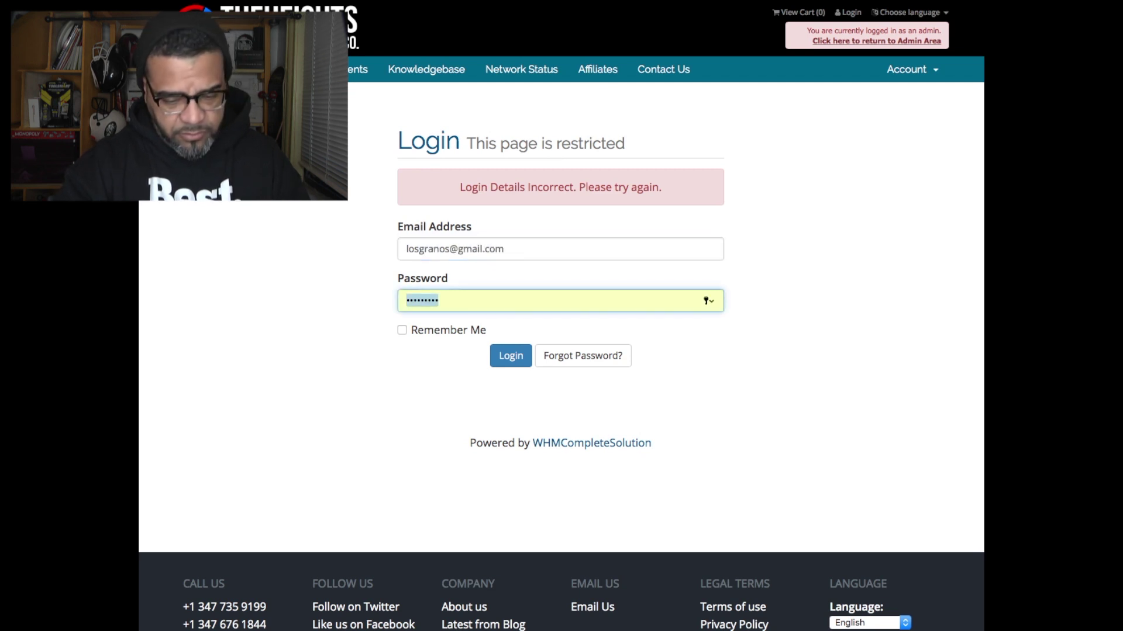
{"action": "type", "text": "********"}
{"action": "key", "text": "Return"}
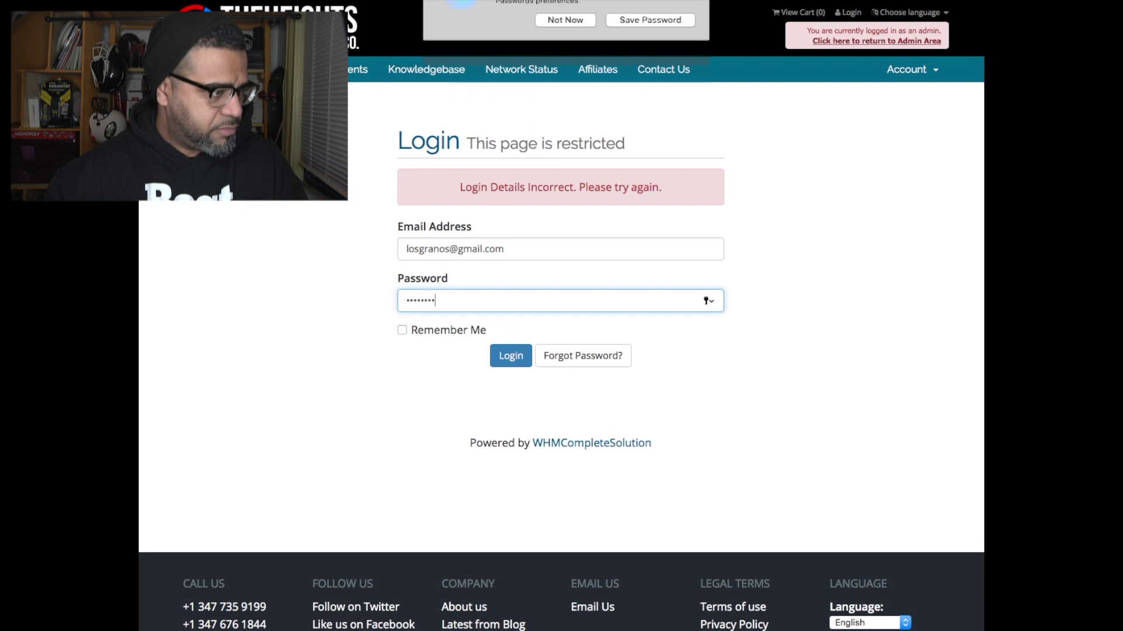
{"action": "left_click", "coordinate": [633, 85]}
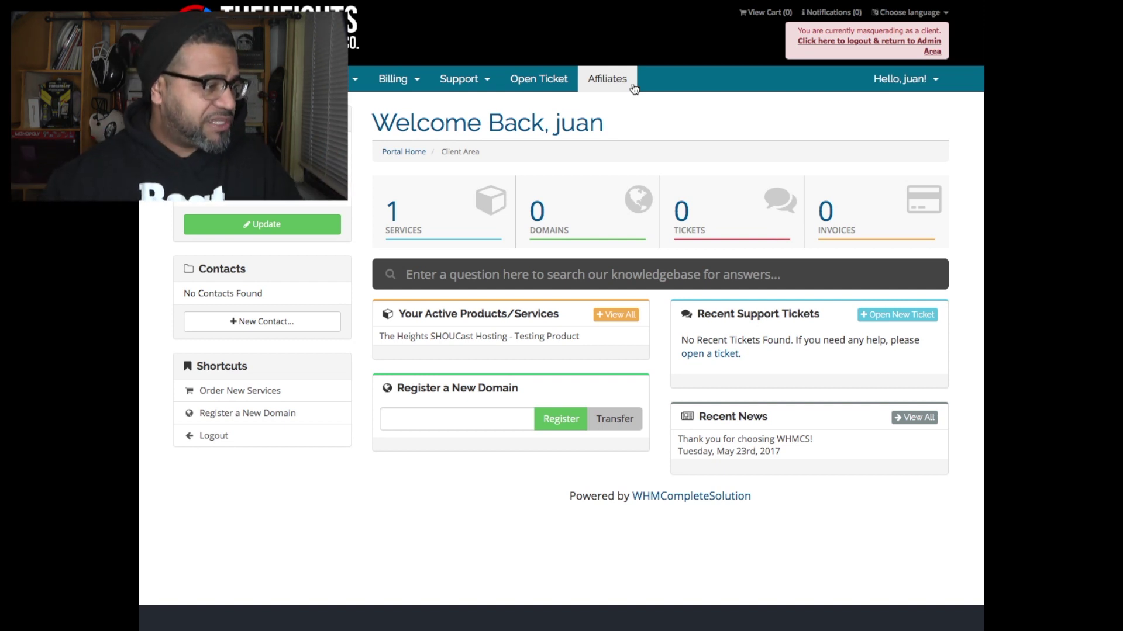
- Open My Products & Services from the Services box on the client-area dashboard
{"action": "left_click", "coordinate": [419, 214]}
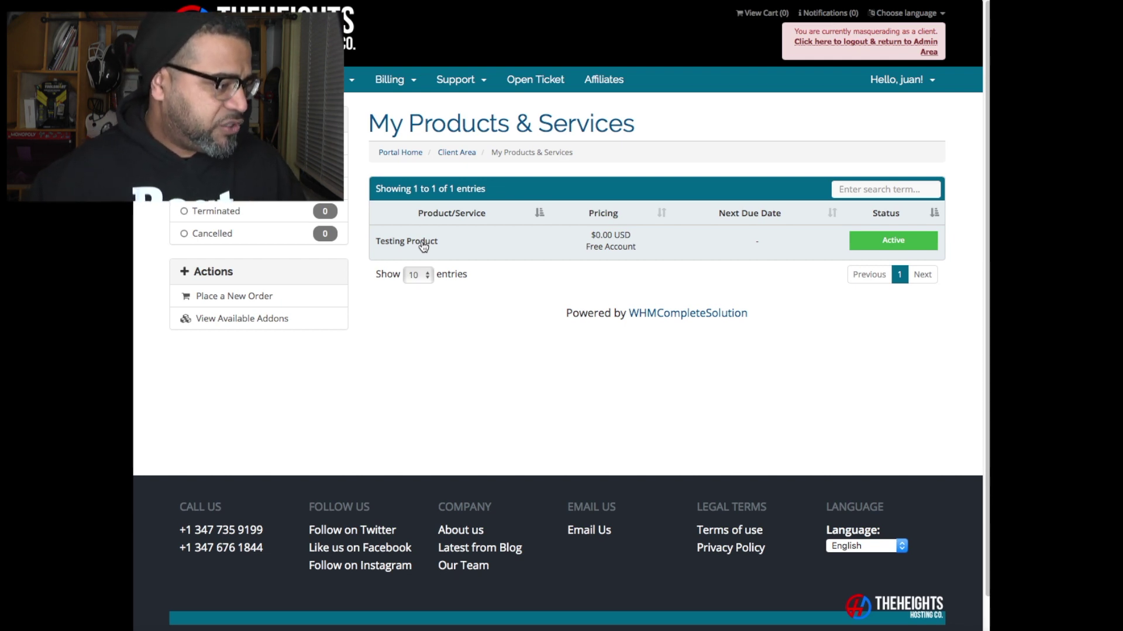
- Open the Testing Product management page and log into its Centova Cast panel
{"action": "left_click", "coordinate": [423, 245]}
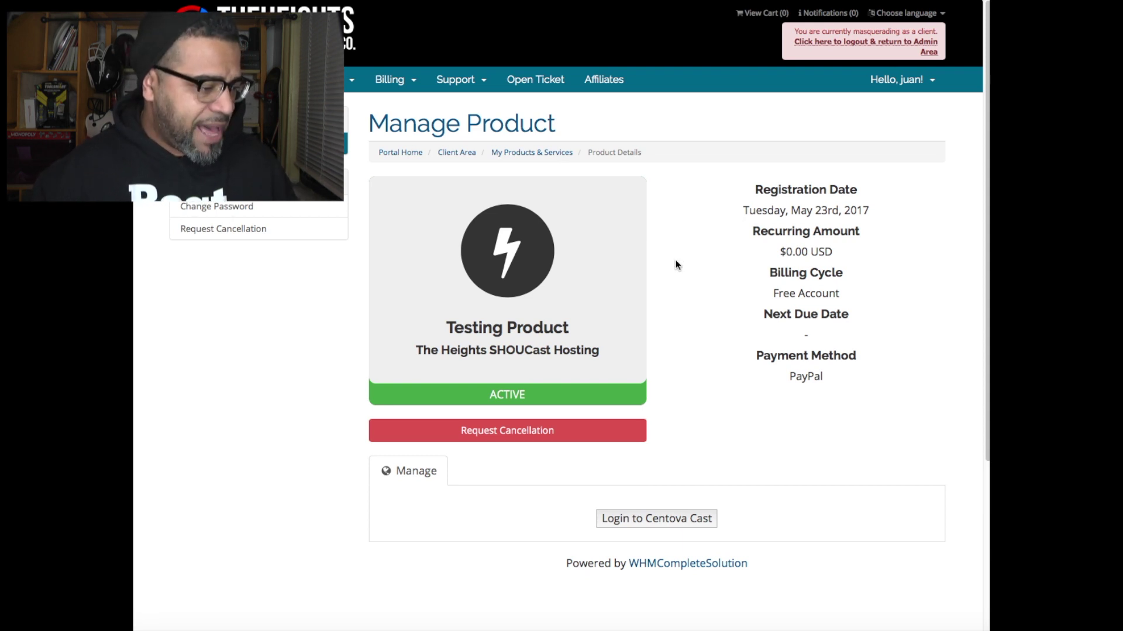
{"action": "left_click", "coordinate": [647, 524]}
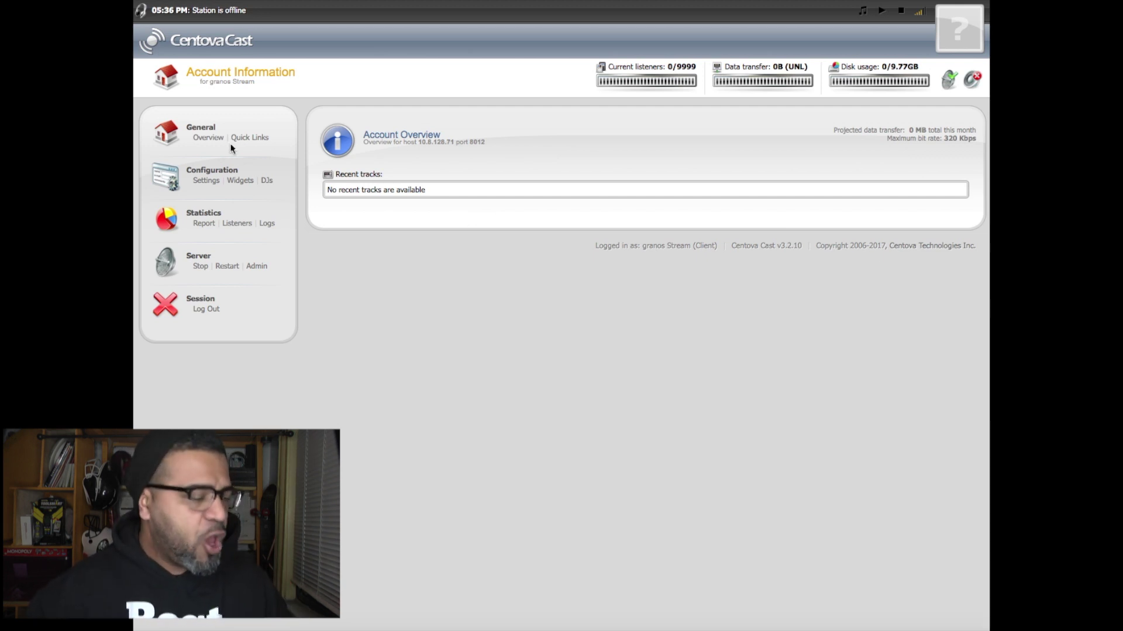
- Reload the Account Overview, then show the stream's Quick Links and connection details
{"action": "left_click", "coordinate": [207, 138]}
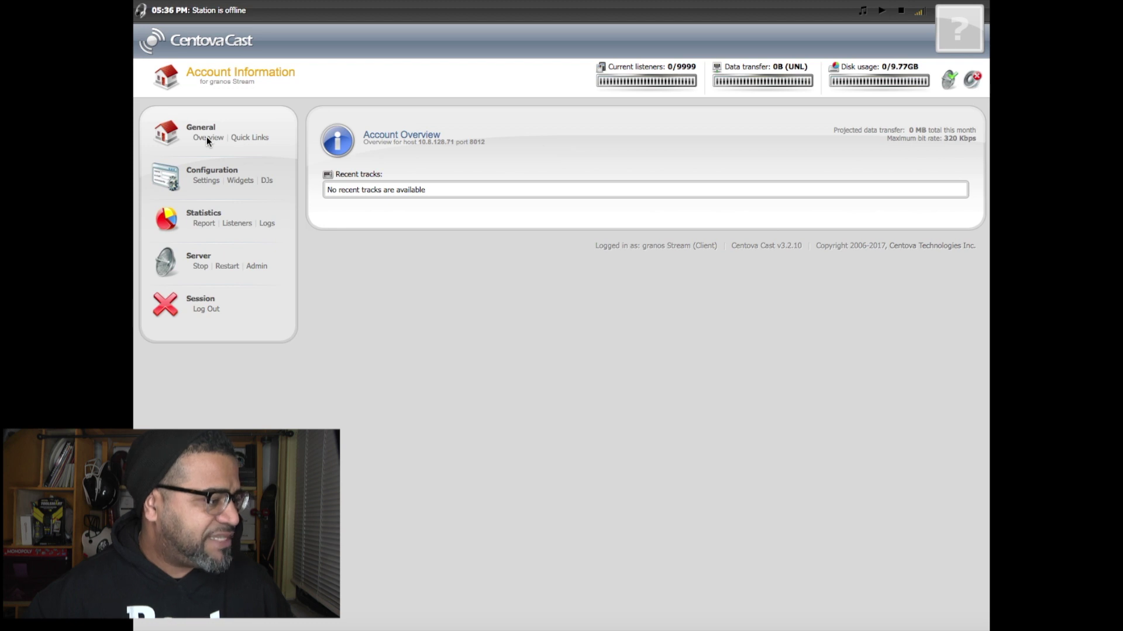
{"action": "left_click", "coordinate": [252, 138]}
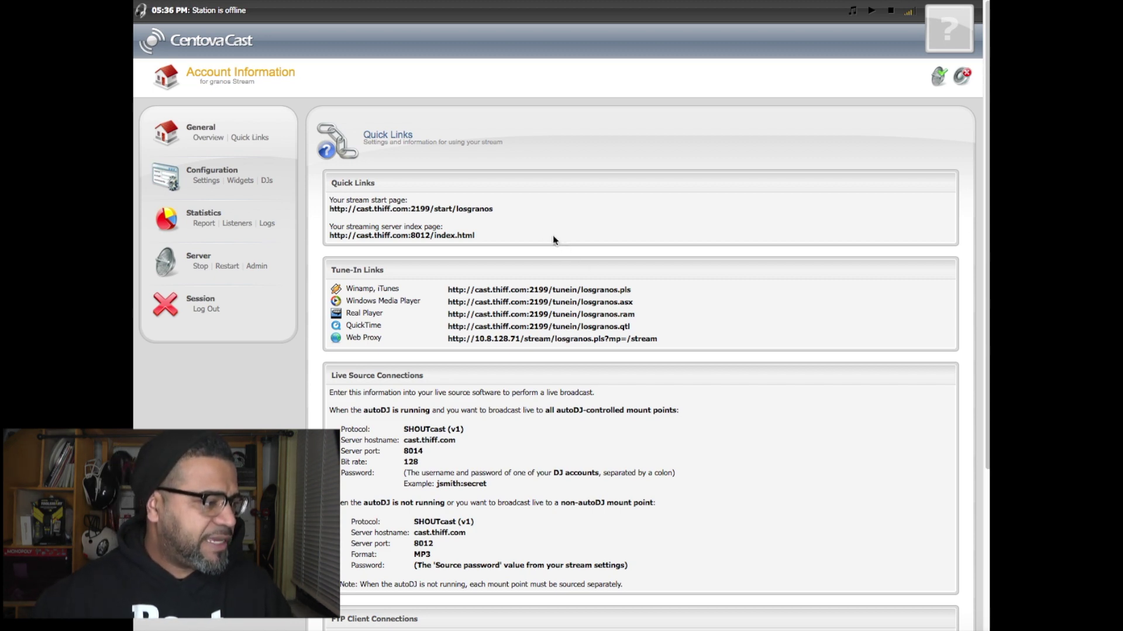
- Open the stream start page link in a new browser tab and switch to it
{"action": "scroll", "coordinate": [540, 233], "scroll_direction": "down", "scroll_amount": 1}
{"action": "scroll", "coordinate": [541, 232], "scroll_direction": "down", "scroll_amount": 2}
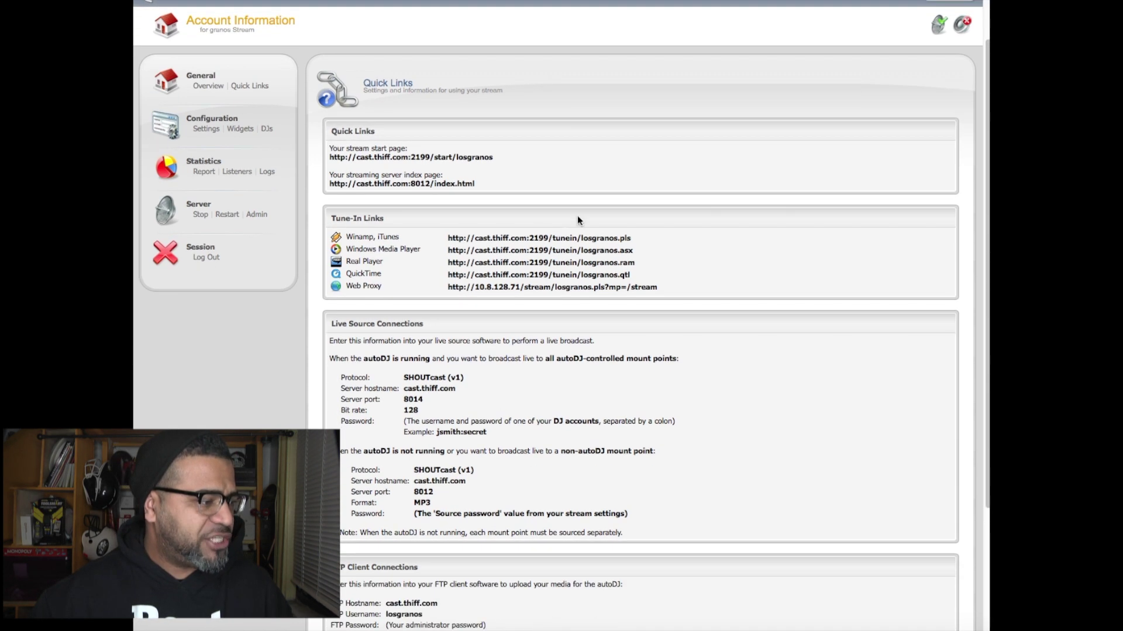
{"action": "right_click", "coordinate": [455, 163]}
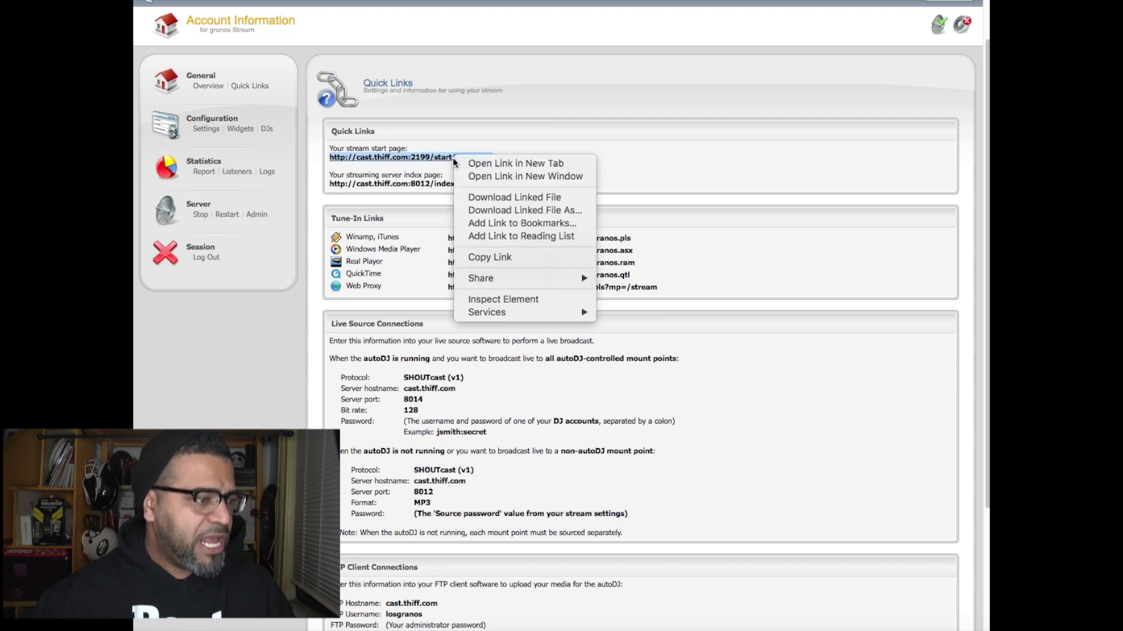
{"action": "left_click", "coordinate": [523, 162]}
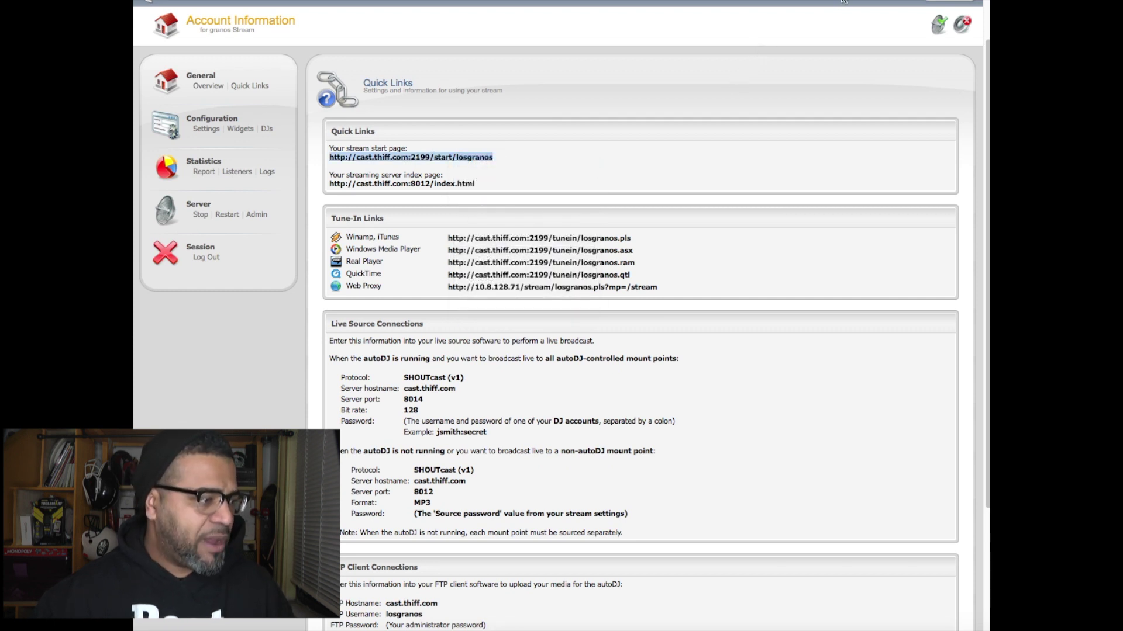
{"action": "left_click", "coordinate": [841, 3]}
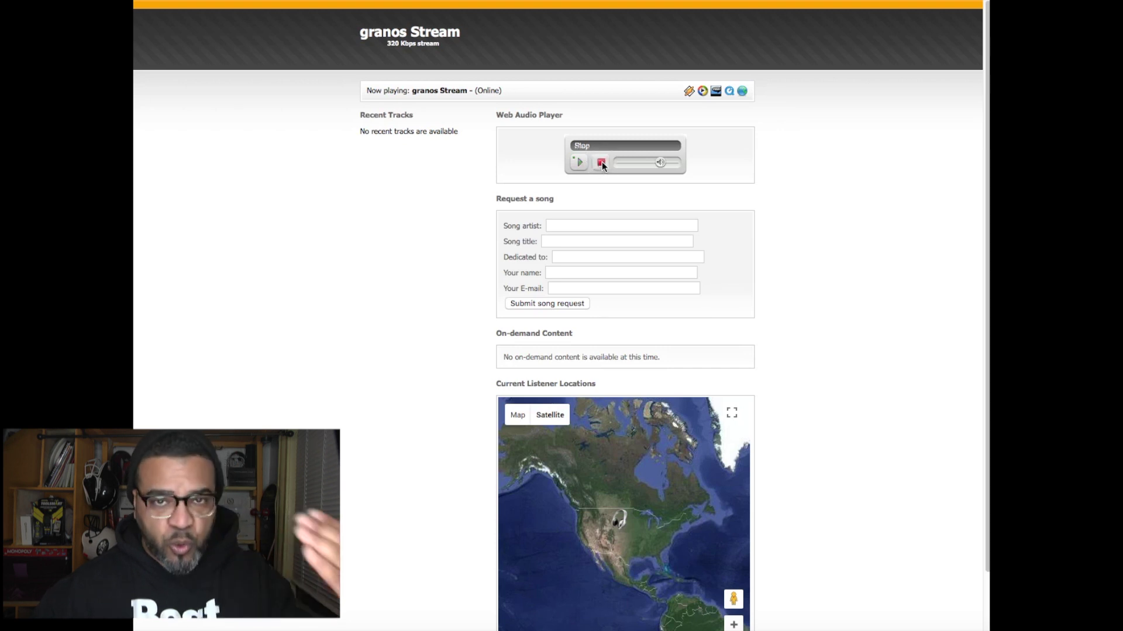
- Switch back to the Centova Cast control panel tab showing Quick Links
{"action": "left_click", "coordinate": [613, 3]}
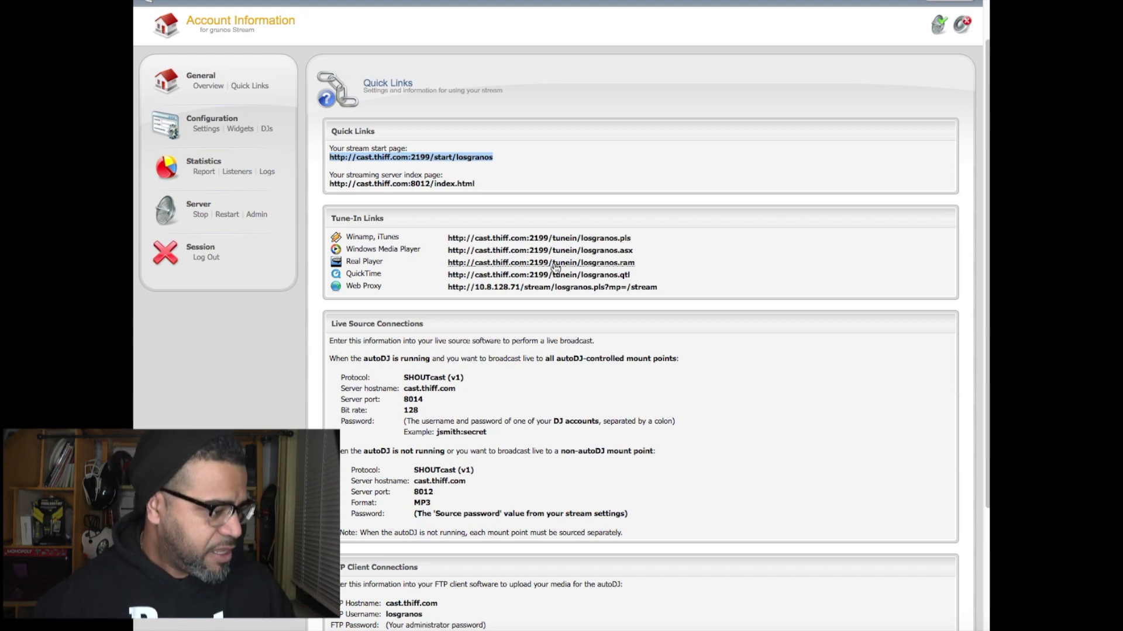
- Look over the Quick Links connection details, then open the station's Configuration Settings
{"action": "scroll", "coordinate": [688, 376], "scroll_direction": "down", "scroll_amount": 5}
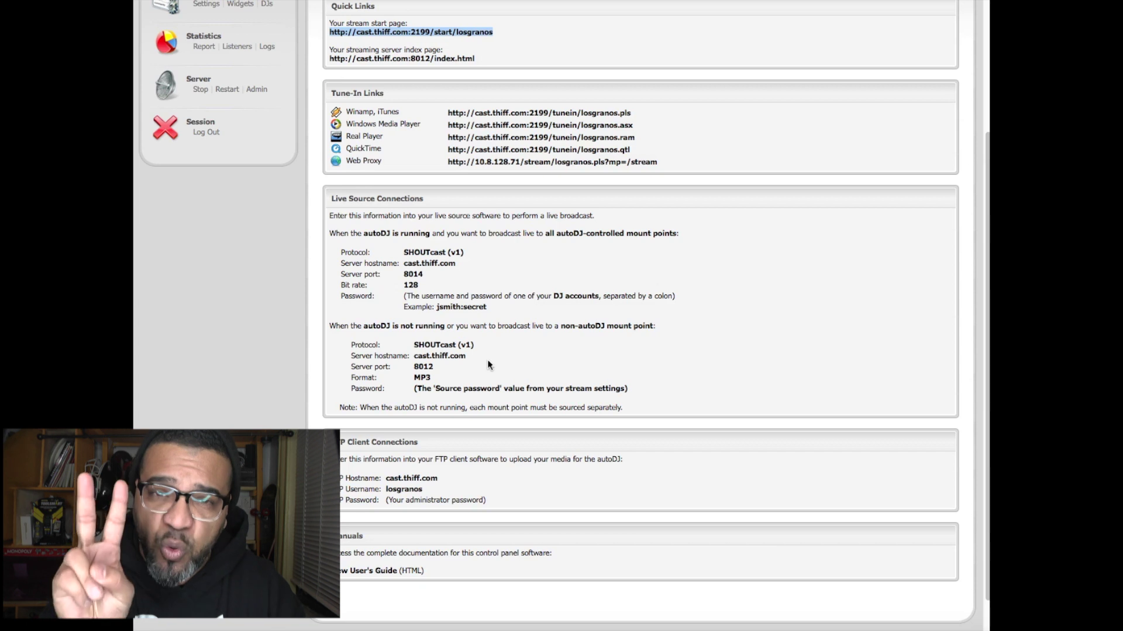
{"action": "scroll", "coordinate": [518, 377], "scroll_direction": "down", "scroll_amount": 1}
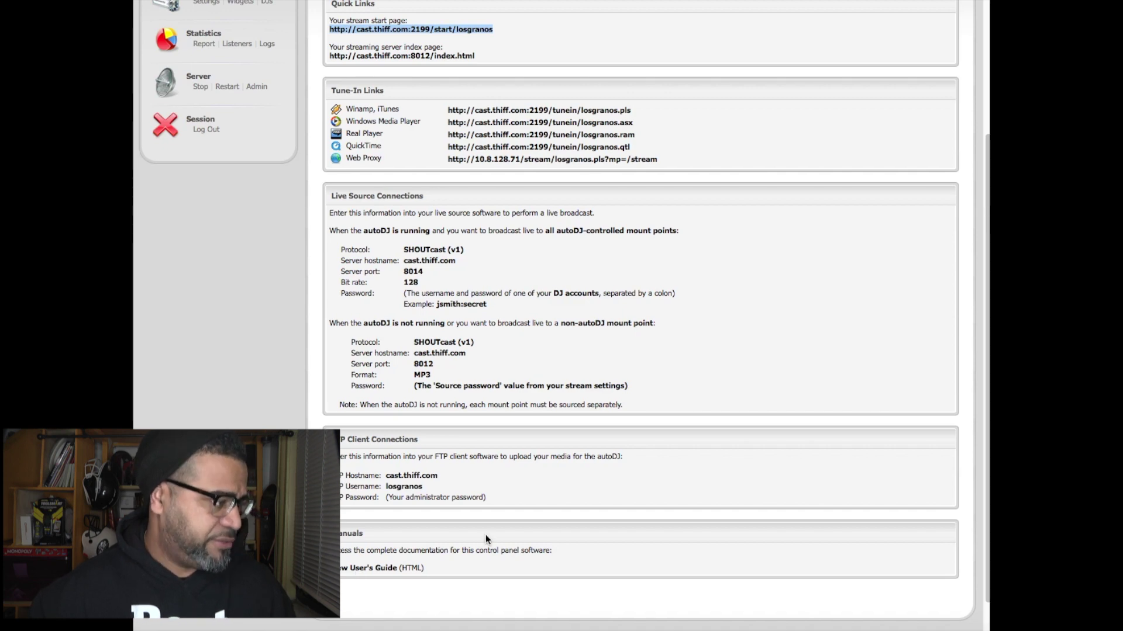
{"action": "scroll", "coordinate": [486, 535], "scroll_direction": "up", "scroll_amount": 3}
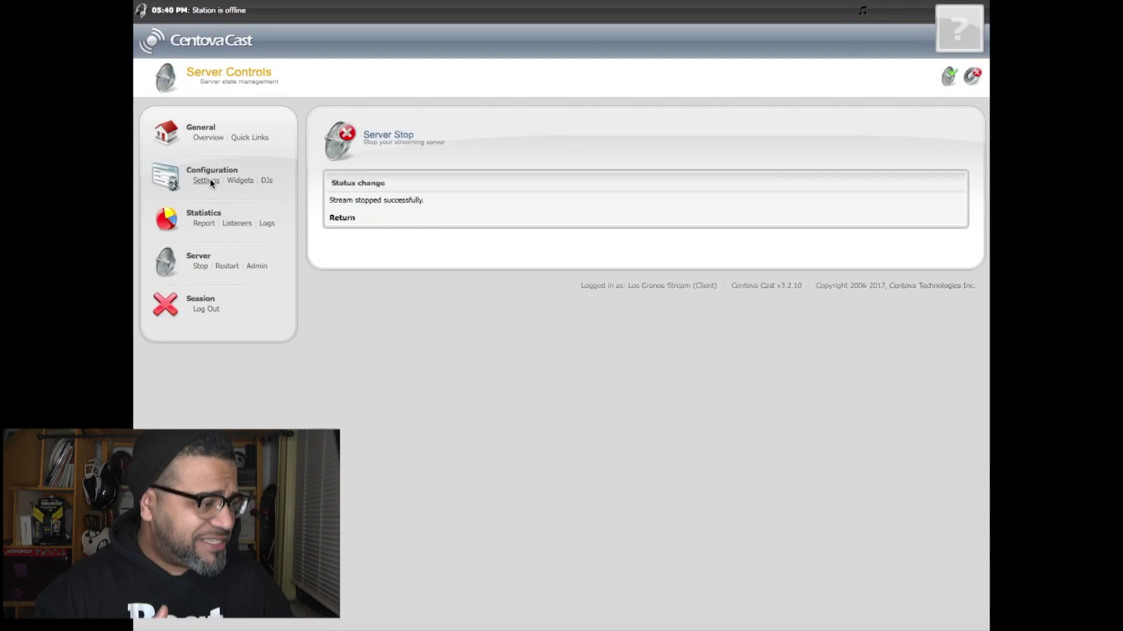
{"action": "left_click", "coordinate": [210, 181]}
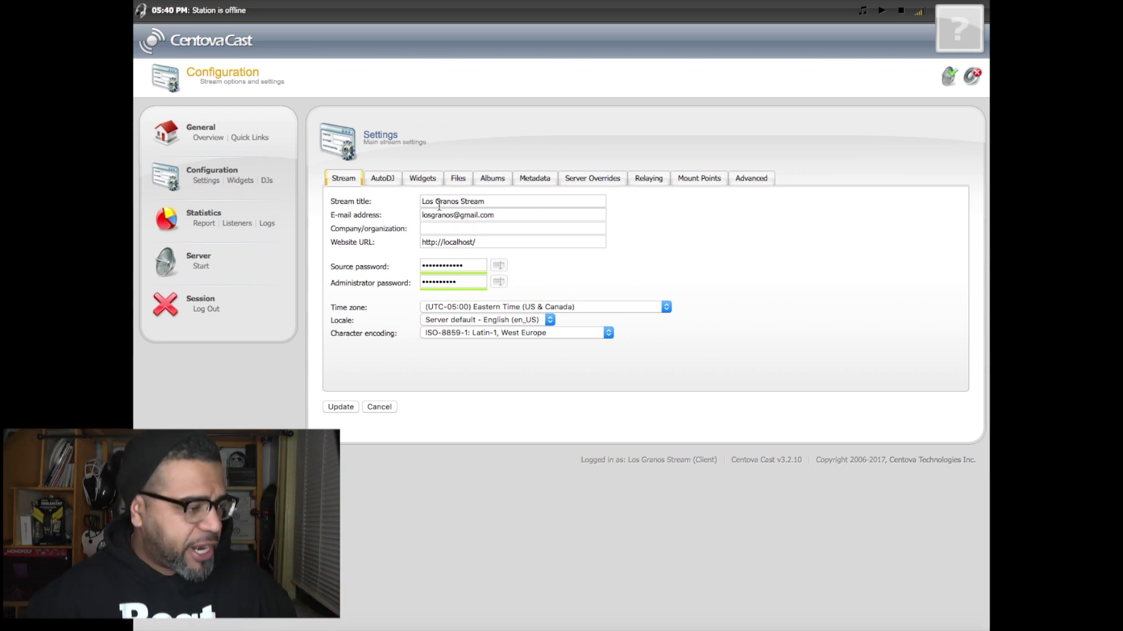
- Check the Stream title field, which holds 'Los Granos Stream'
{"action": "left_click", "coordinate": [492, 202]}
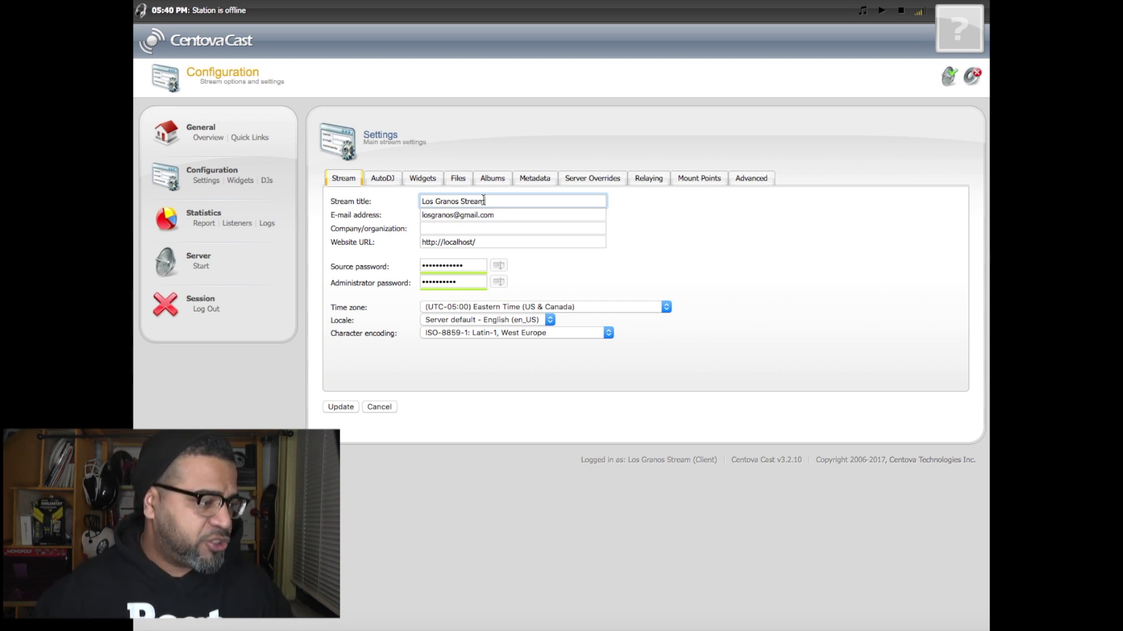
- Reveal and re-mask the source password, then move to the AutoDJ settings
{"action": "left_click", "coordinate": [498, 266]}
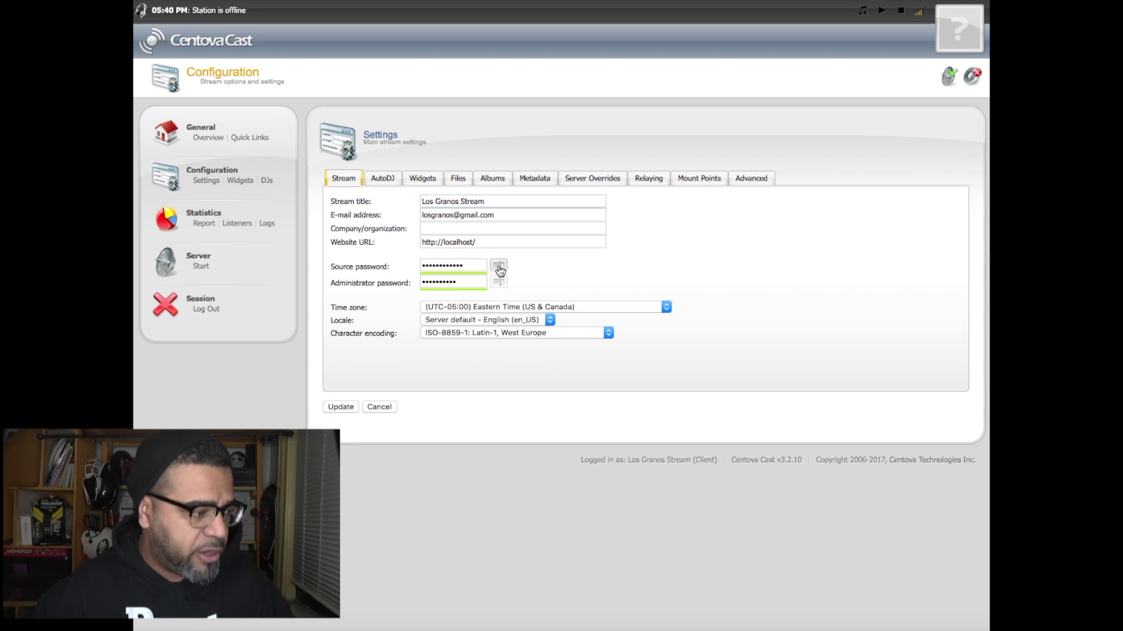
{"action": "left_click", "coordinate": [497, 266]}
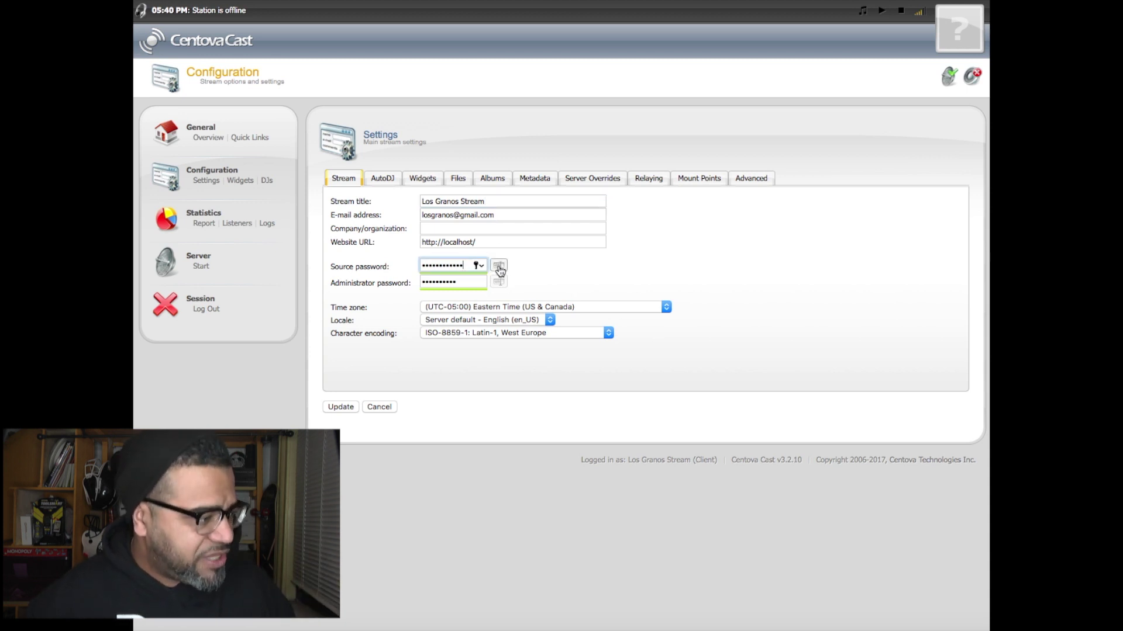
{"action": "left_click", "coordinate": [388, 183]}
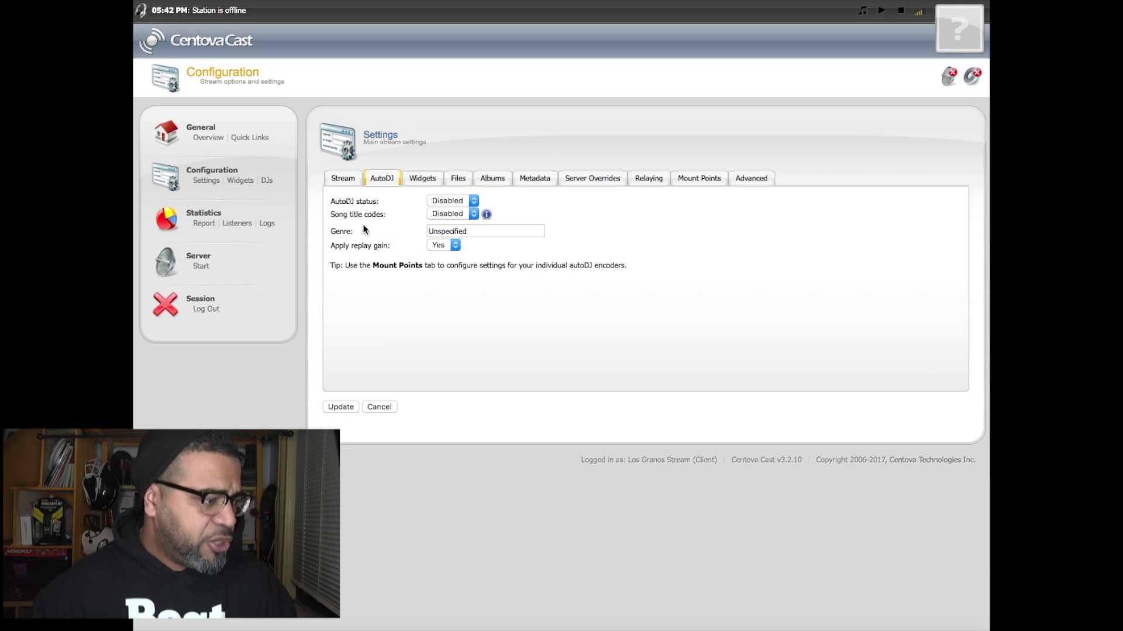
- Enable AutoDJ and song title codes, set the genre to 'Spanish Rovck', and save
{"action": "left_click", "coordinate": [448, 201]}
{"action": "left_click", "coordinate": [454, 188]}
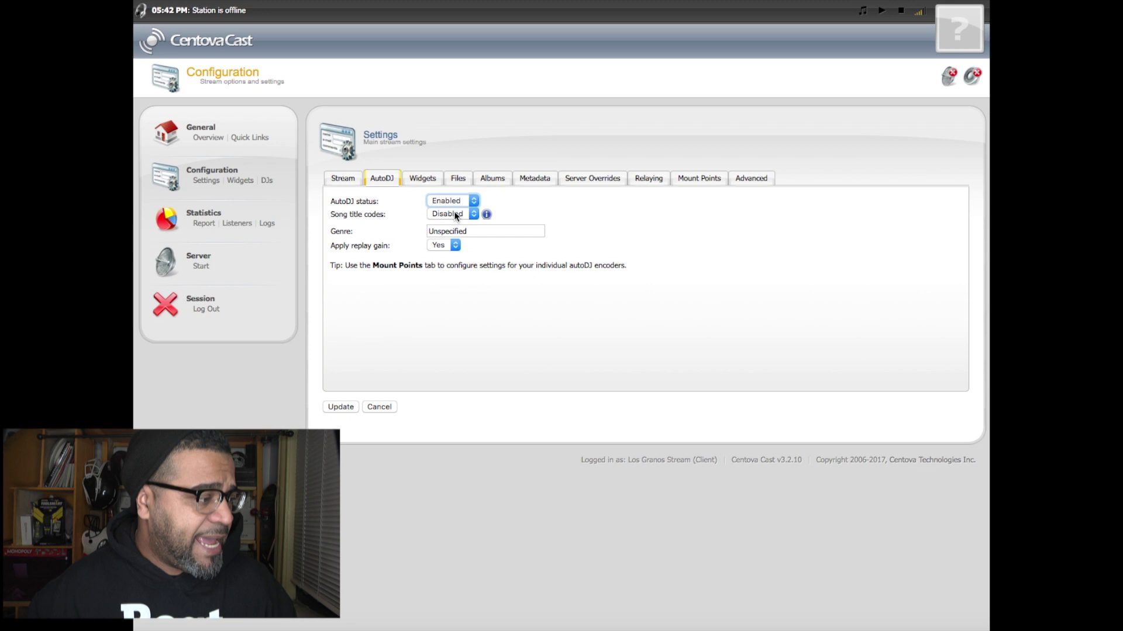
{"action": "left_click", "coordinate": [454, 212]}
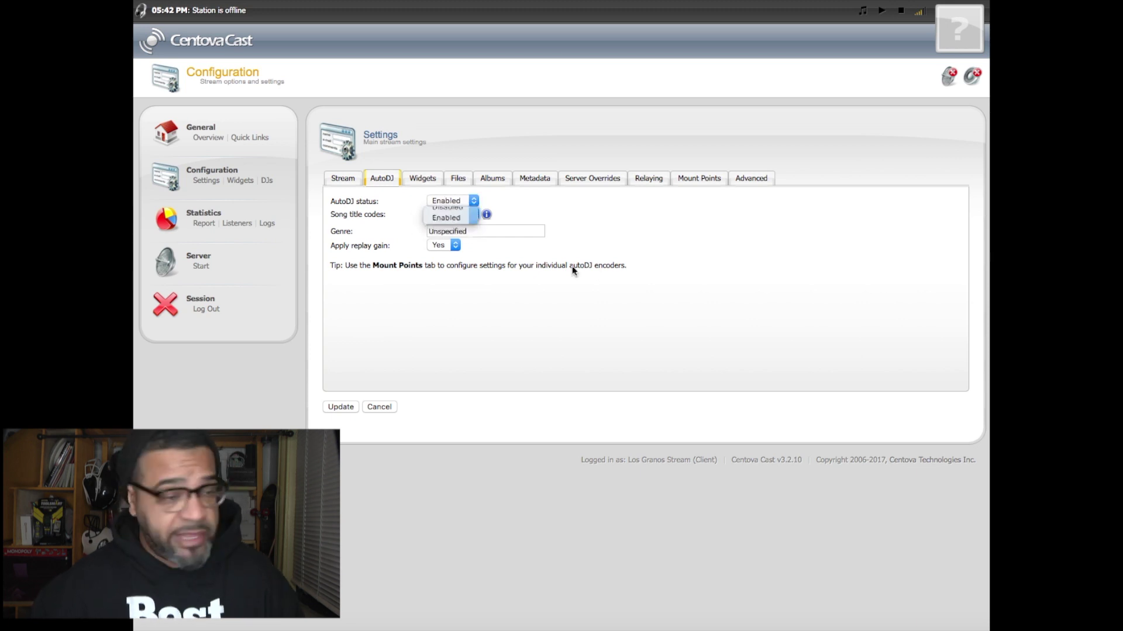
{"action": "left_click", "coordinate": [448, 201]}
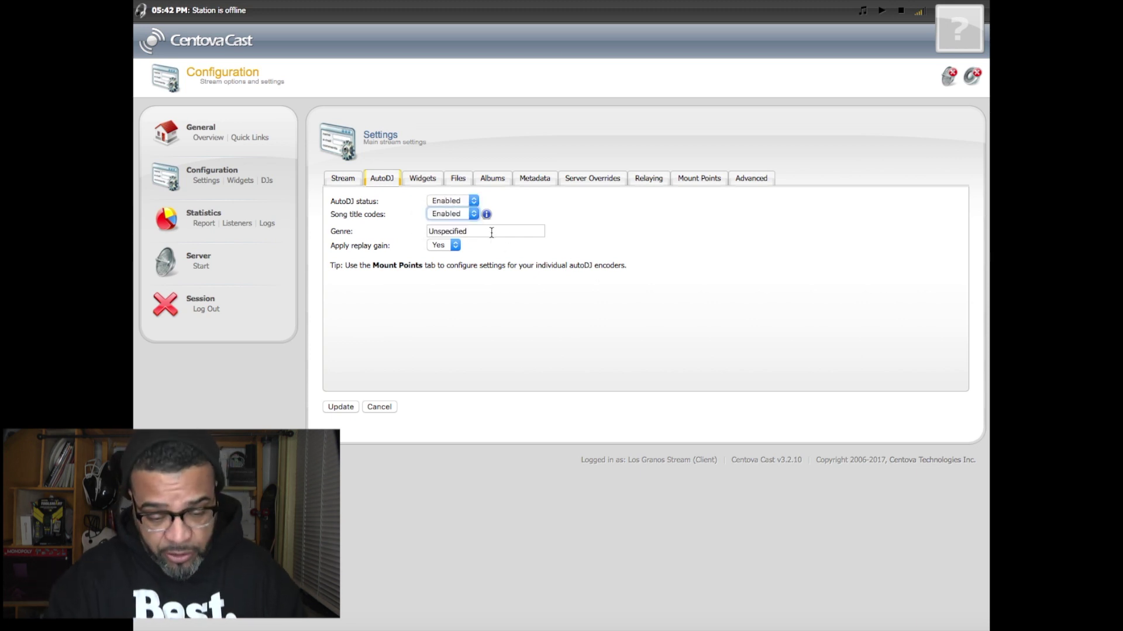
{"action": "left_click_drag", "start_coordinate": [491, 232], "coordinate": [419, 230]}
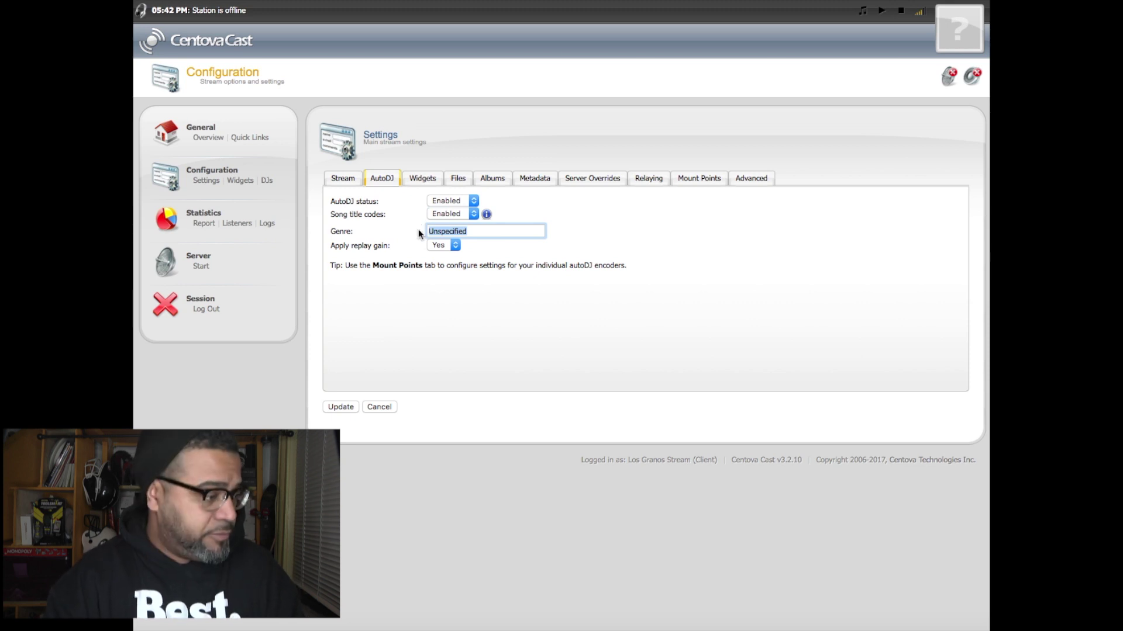
{"action": "type", "text": "Spanish Rovck"}
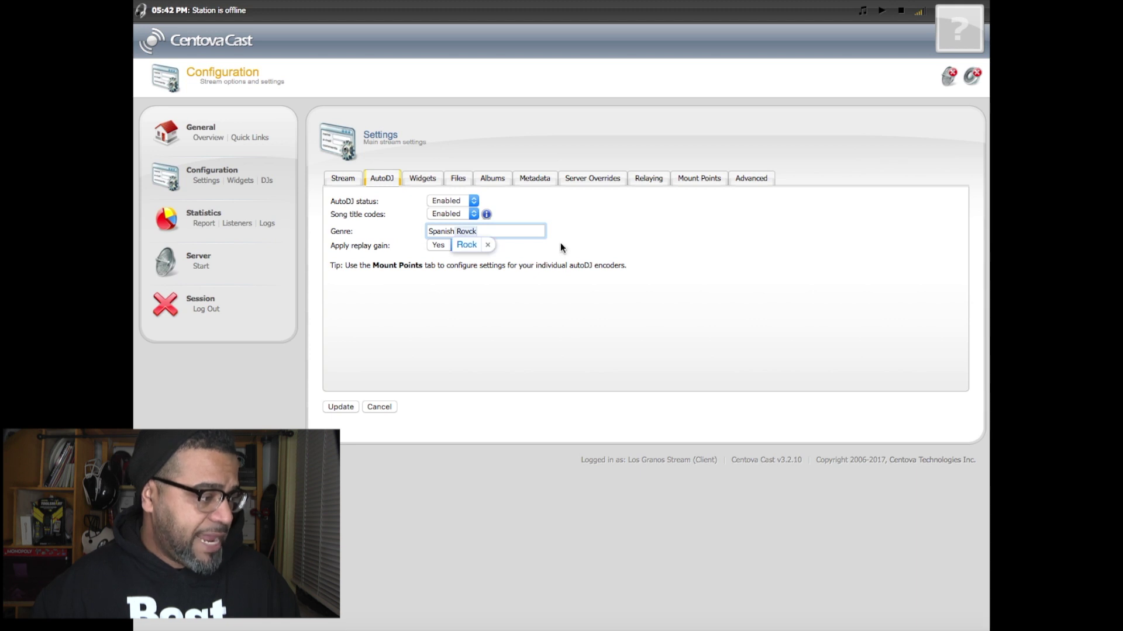
{"action": "key", "text": "Return"}
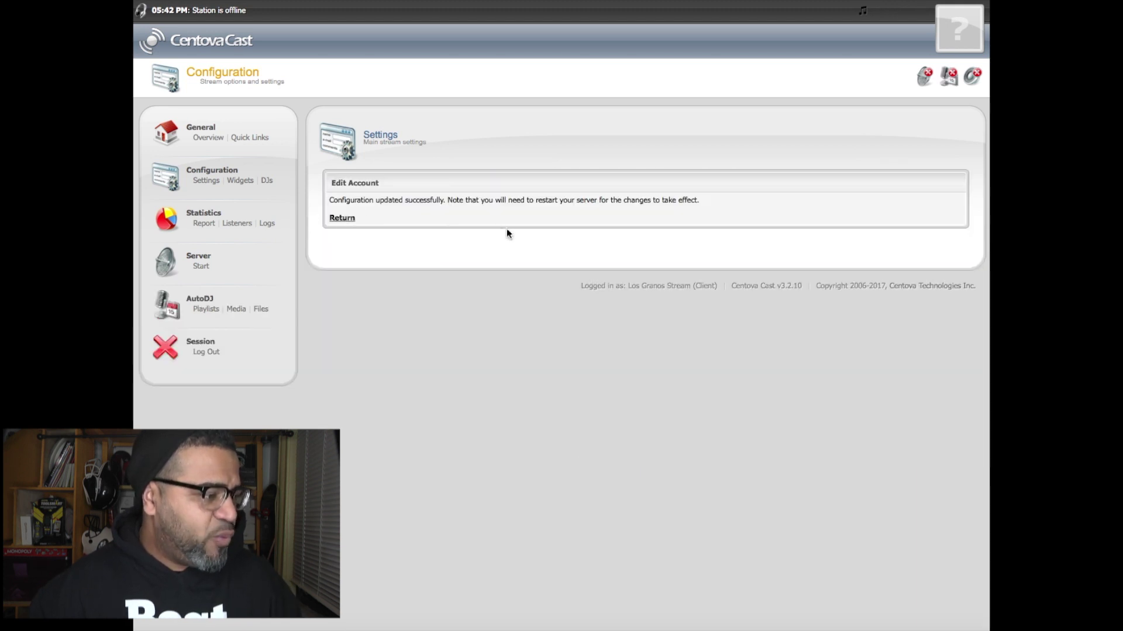
- Open the Widgets settings tab, with start page, on-demand content and Google Maps widgets set to Yes
{"action": "left_click", "coordinate": [431, 183]}
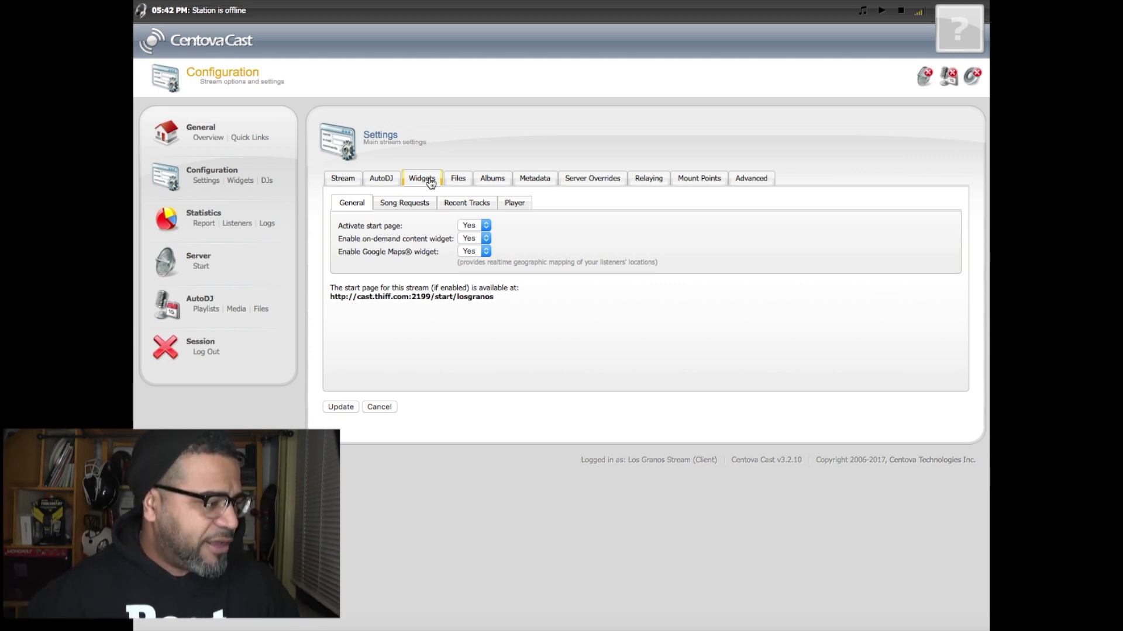
- Switch to the Files settings tab, where no introduction or fallback file is selected
{"action": "left_click", "coordinate": [456, 180]}
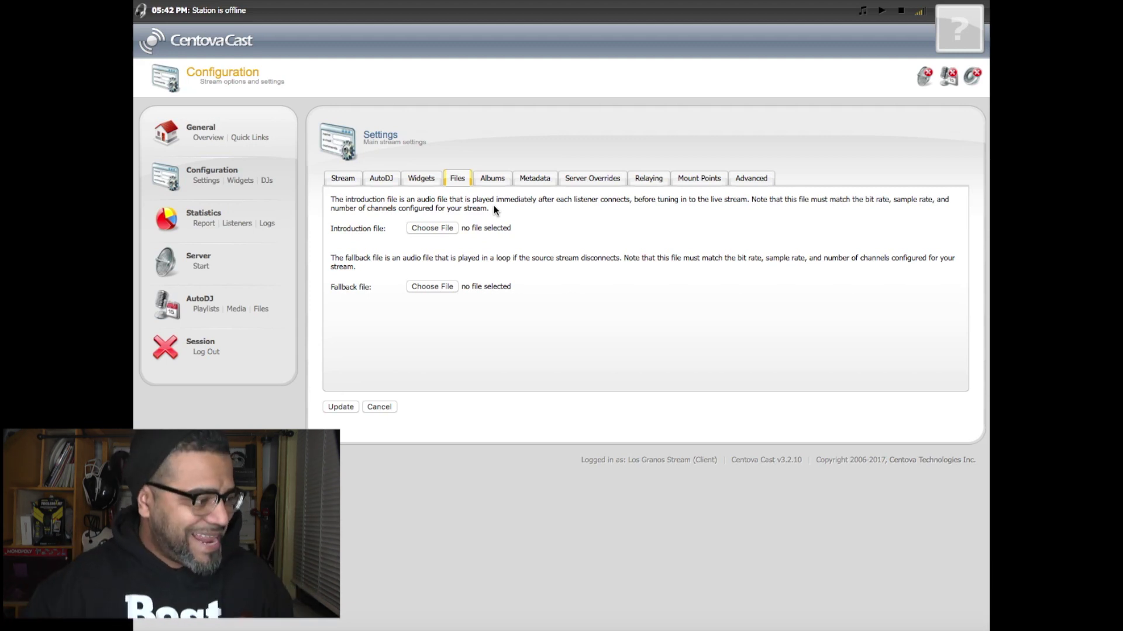
- Review the Albums cover sources: iTunes Store, Folder images, Embedded, Custom, and the ordered list
{"action": "left_click", "coordinate": [491, 178]}
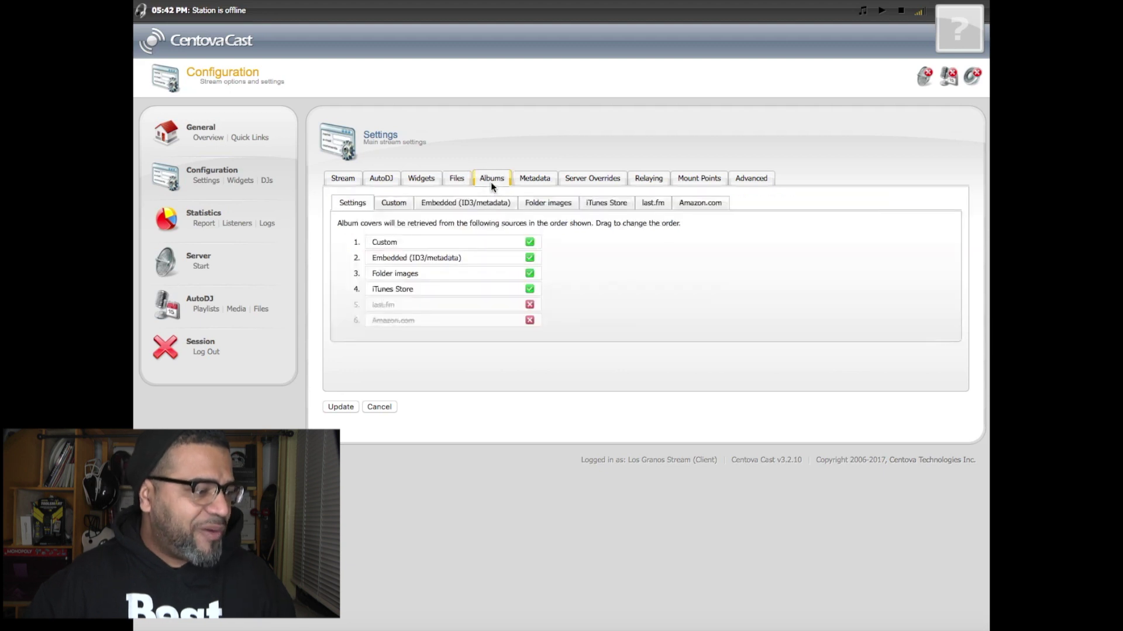
{"action": "left_click", "coordinate": [592, 203]}
{"action": "left_click", "coordinate": [520, 202]}
{"action": "left_click", "coordinate": [467, 202]}
{"action": "left_click", "coordinate": [402, 204]}
{"action": "left_click", "coordinate": [356, 205]}
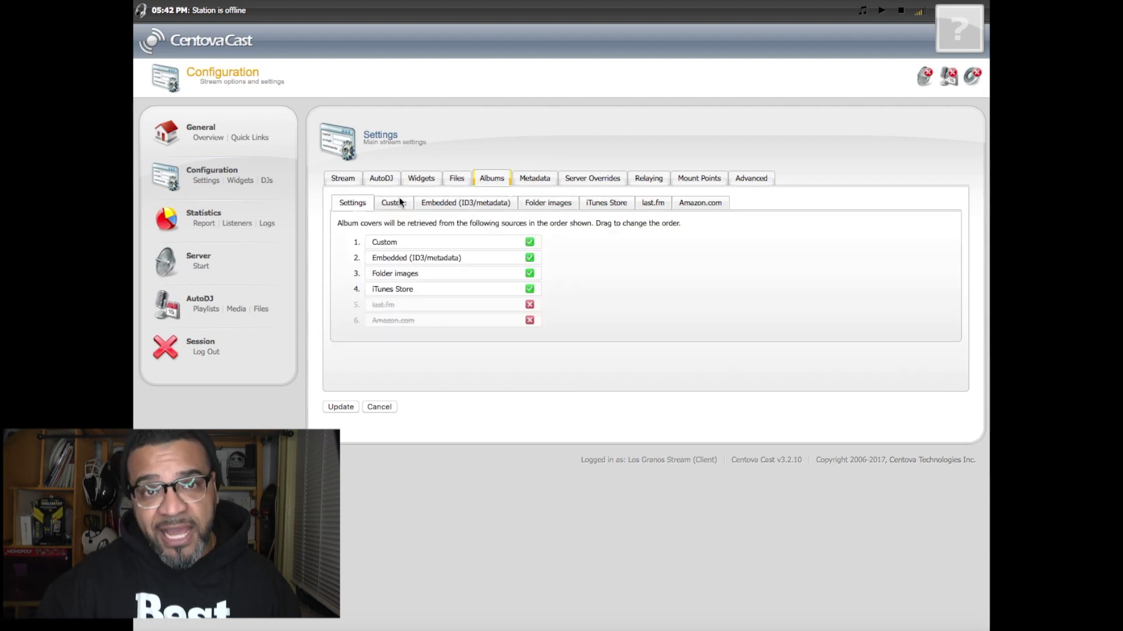
- Look through the Metadata, Server Overrides, Relaying, Mount Points and Advanced settings tabs
{"action": "left_click", "coordinate": [534, 179]}
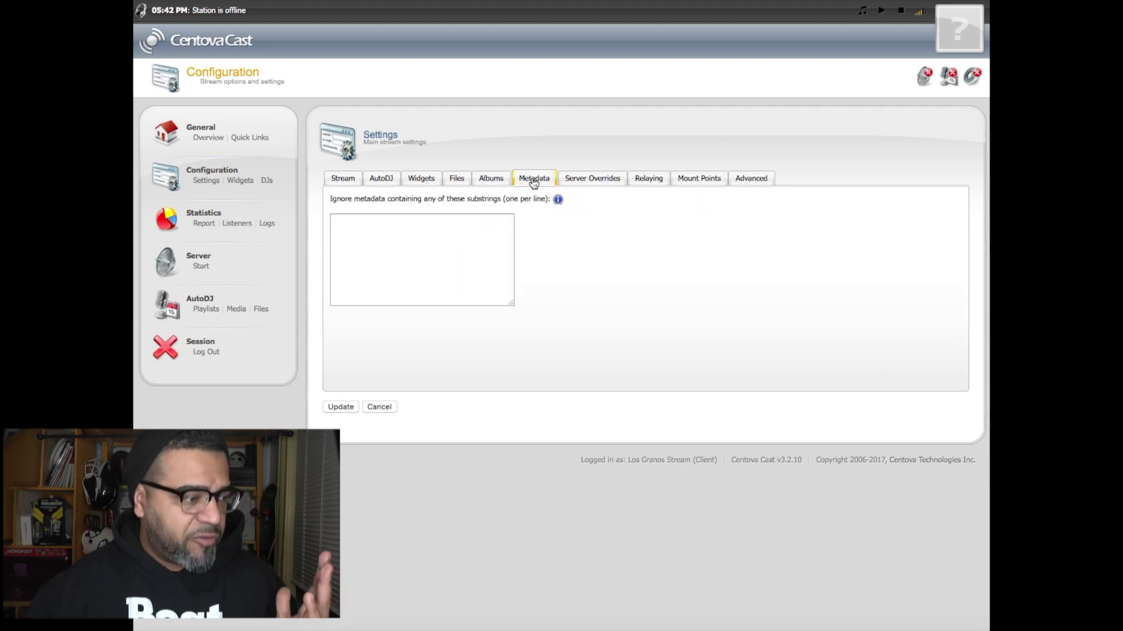
{"action": "left_click", "coordinate": [593, 179]}
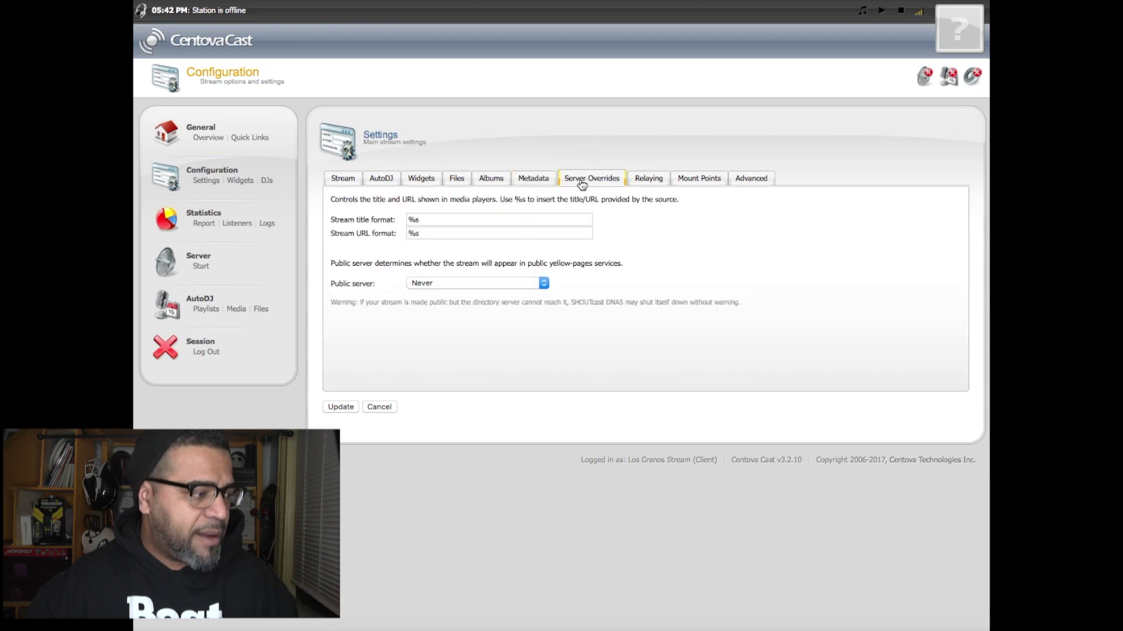
{"action": "left_click", "coordinate": [651, 181]}
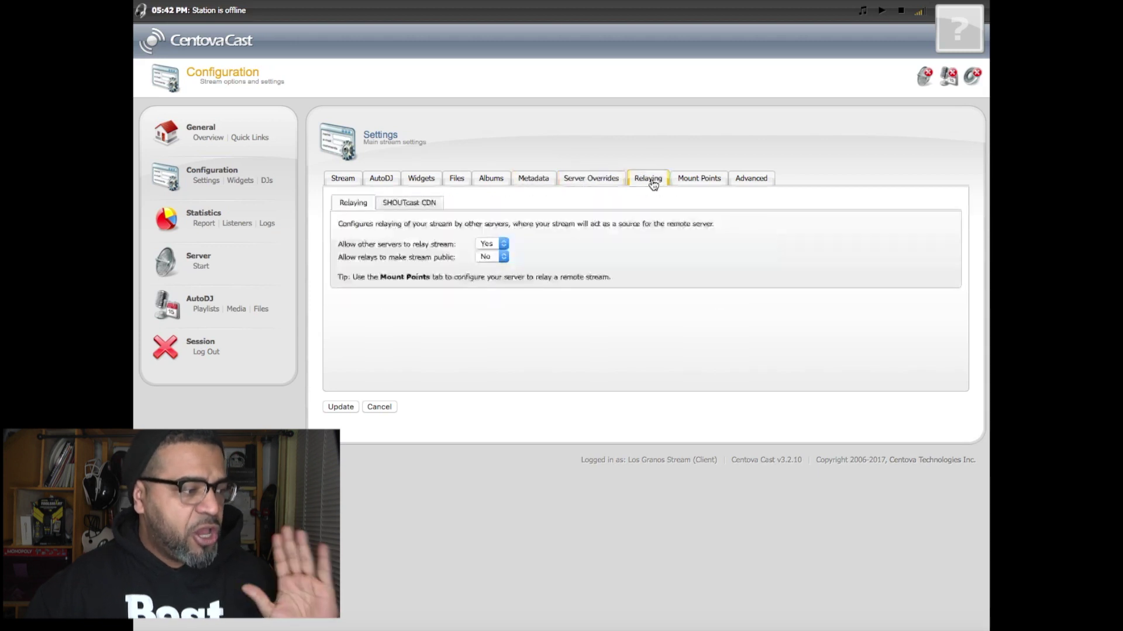
{"action": "left_click", "coordinate": [700, 180]}
{"action": "left_click", "coordinate": [750, 179]}
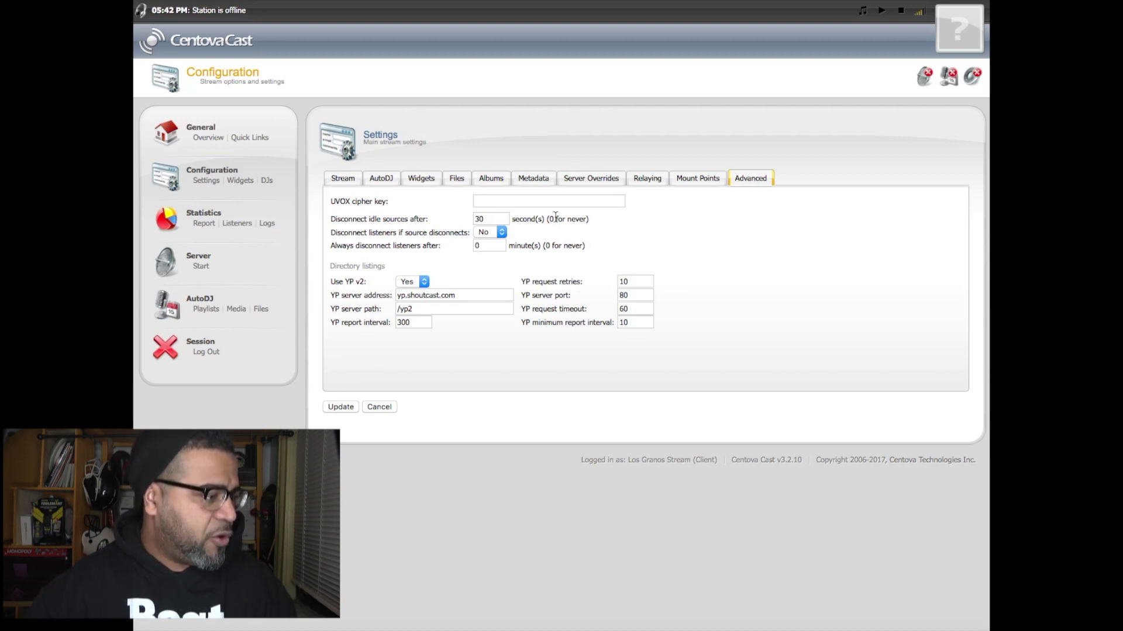
- Open the sidebar Widgets page offering Stream Status Summary embed code in UTF-8 encoding
{"action": "left_click", "coordinate": [241, 180]}
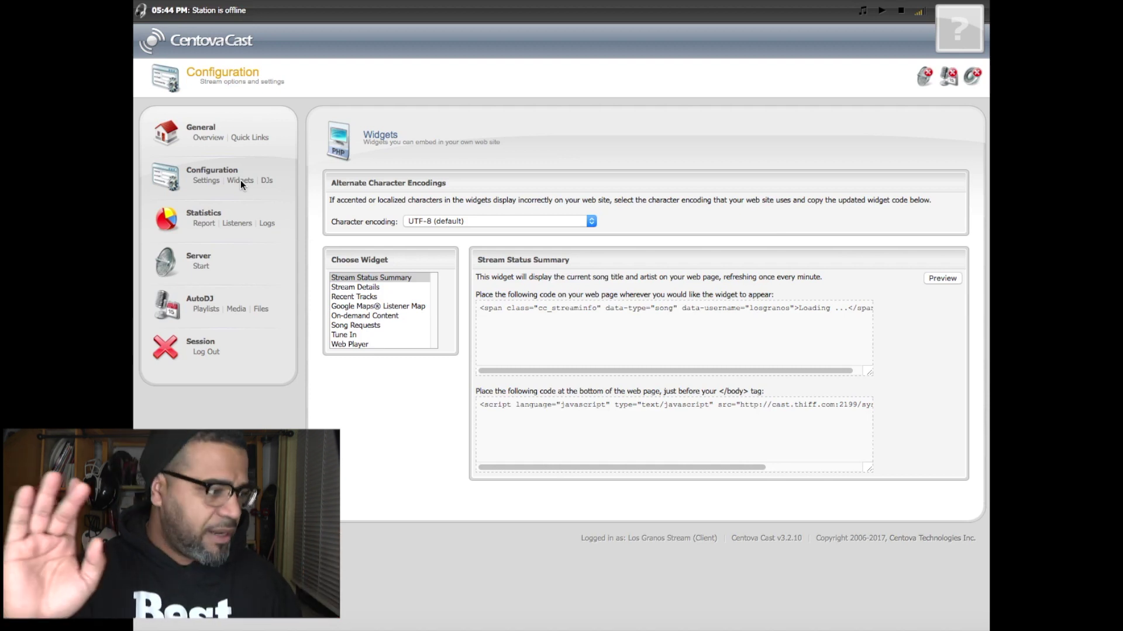
- Open DJ Management, where the DJ Accounts list shows no accounts yet
{"action": "left_click", "coordinate": [269, 182]}
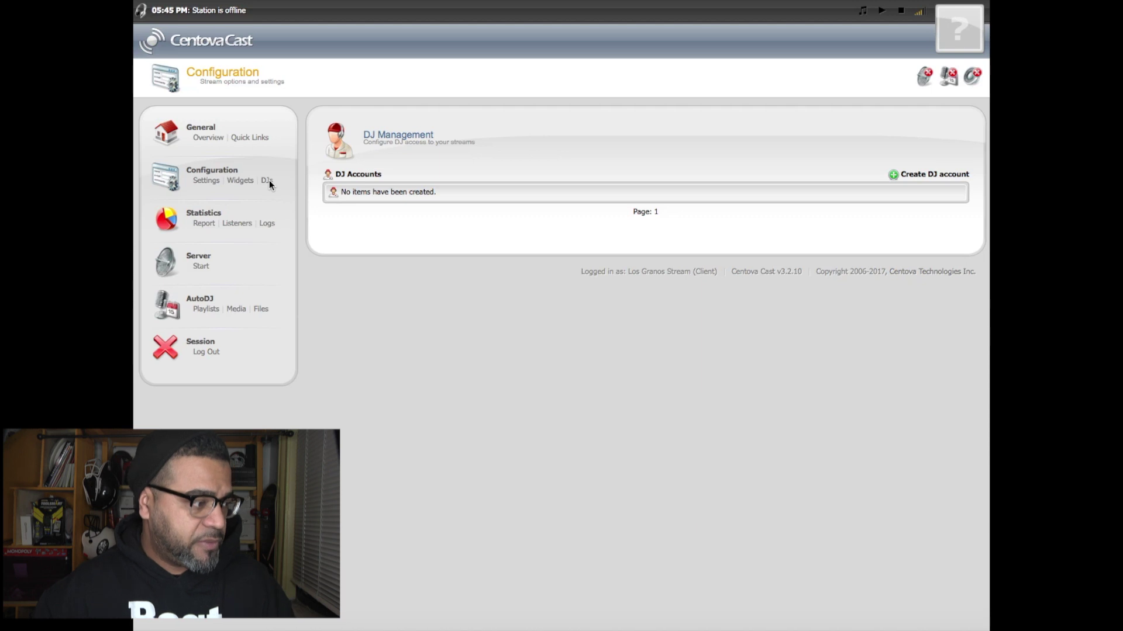
- Start a new DJ account form, keeping its status Enabled, then abandon it
{"action": "left_click", "coordinate": [913, 174]}
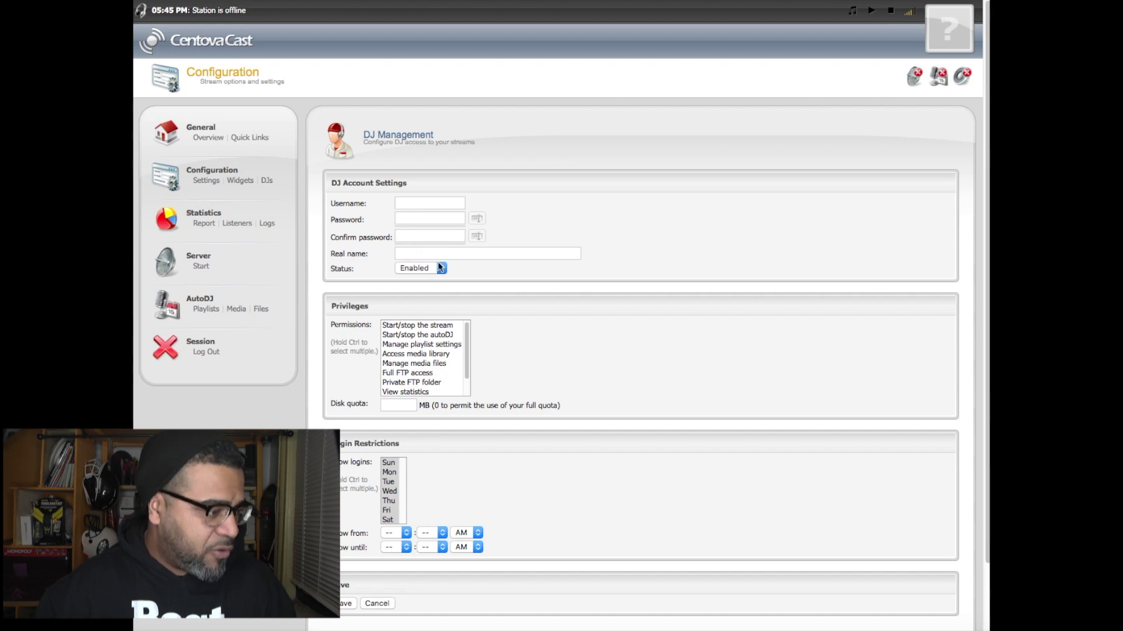
{"action": "left_click", "coordinate": [423, 271]}
{"action": "left_click", "coordinate": [419, 268]}
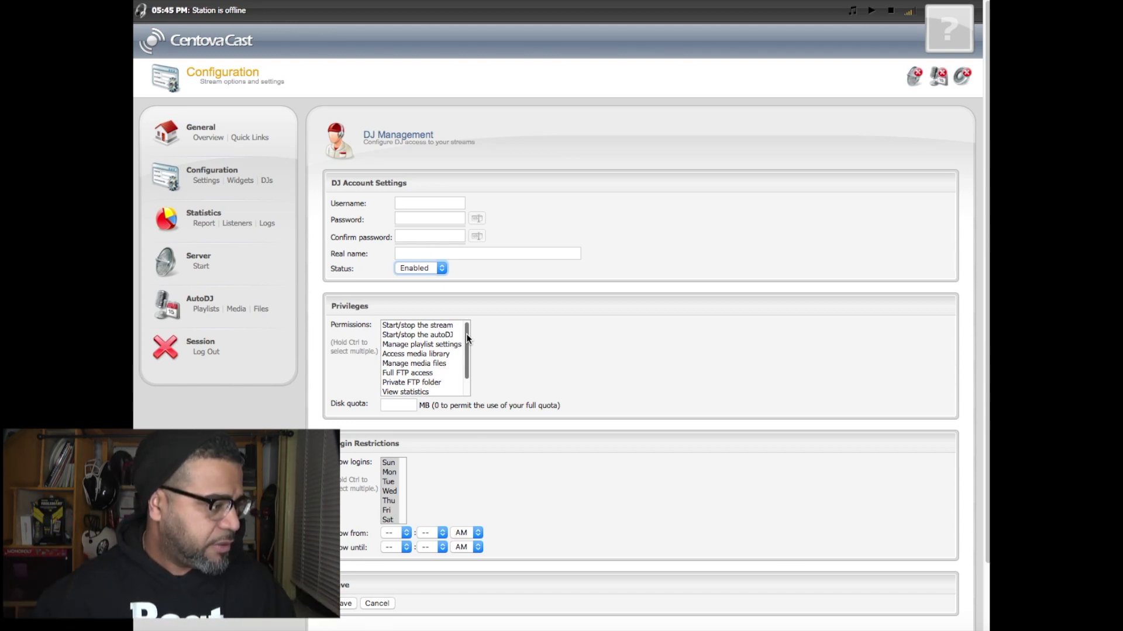
{"action": "scroll", "coordinate": [543, 357], "scroll_direction": "down", "scroll_amount": 2}
{"action": "scroll", "coordinate": [585, 372], "scroll_direction": "up", "scroll_amount": 2}
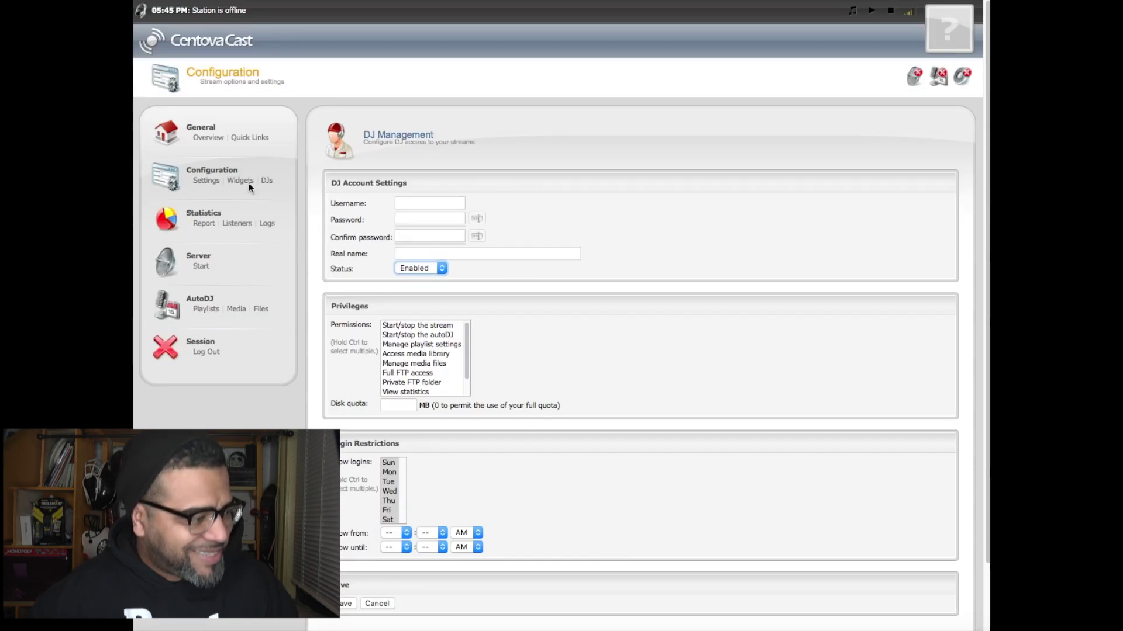
- Try Server > Start, which fails on empty playlists, then open the AutoDJ file manager
{"action": "left_click", "coordinate": [208, 224]}
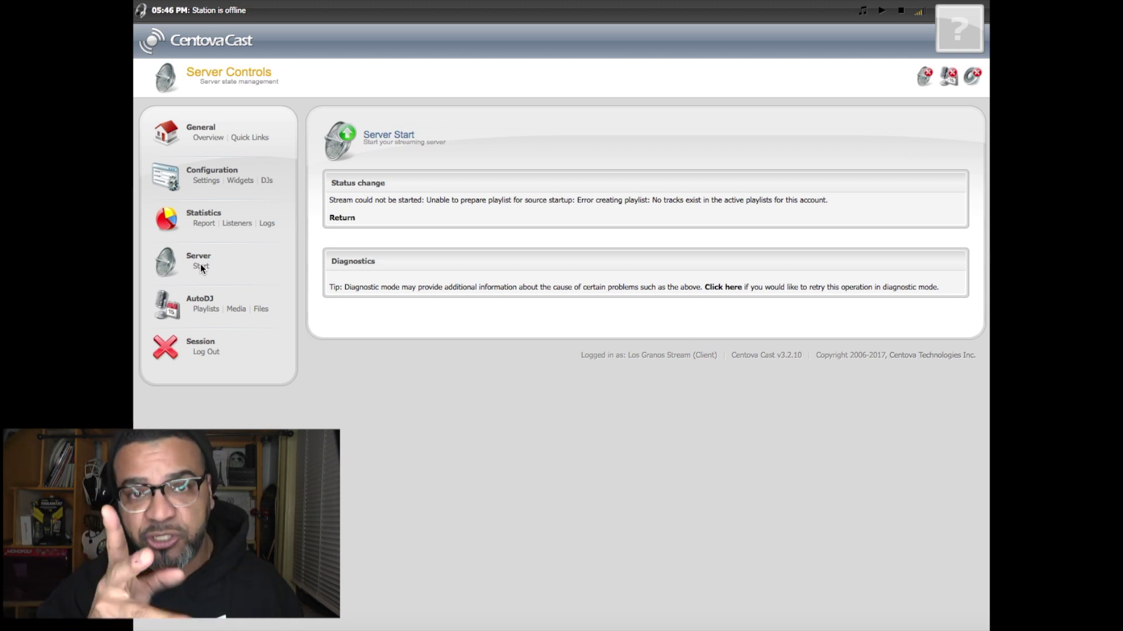
{"action": "left_click", "coordinate": [200, 266]}
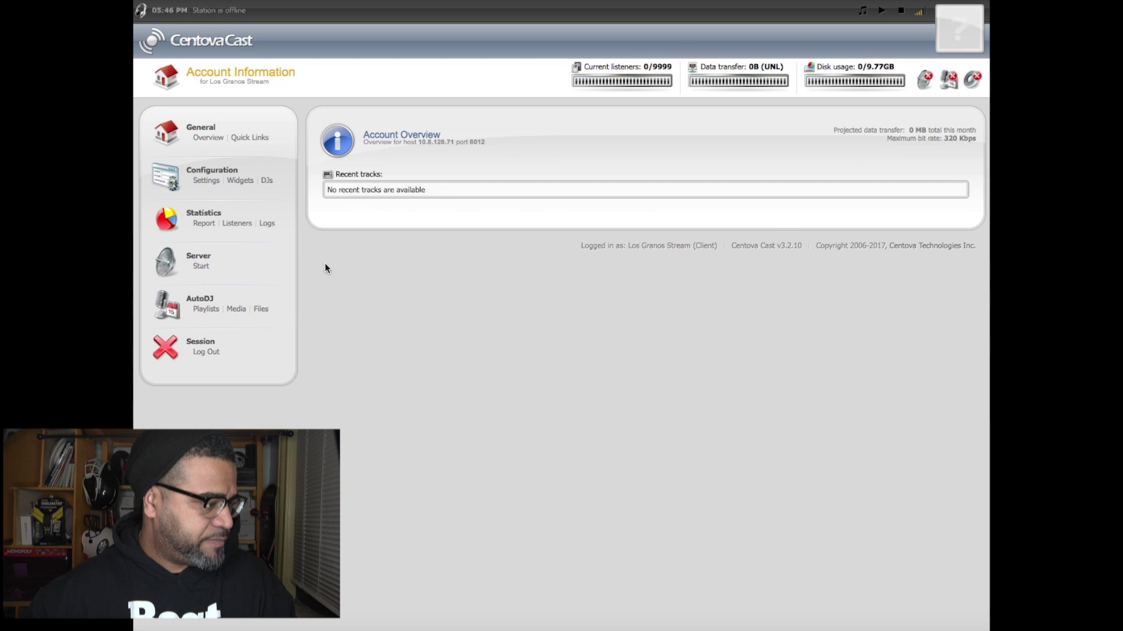
{"action": "left_click", "coordinate": [264, 311]}
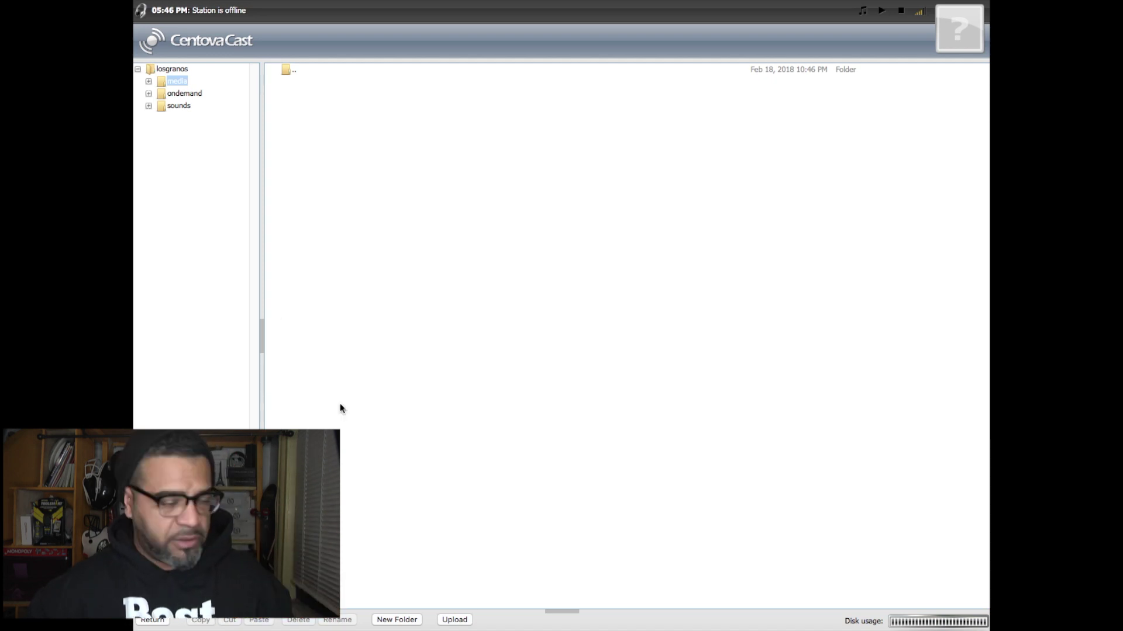
- Upload Hero_Theme_Sting.mp3, Moth.mp3 and The_Heist.mp3 to the media folder, then return to the overview
{"action": "left_click", "coordinate": [455, 620]}
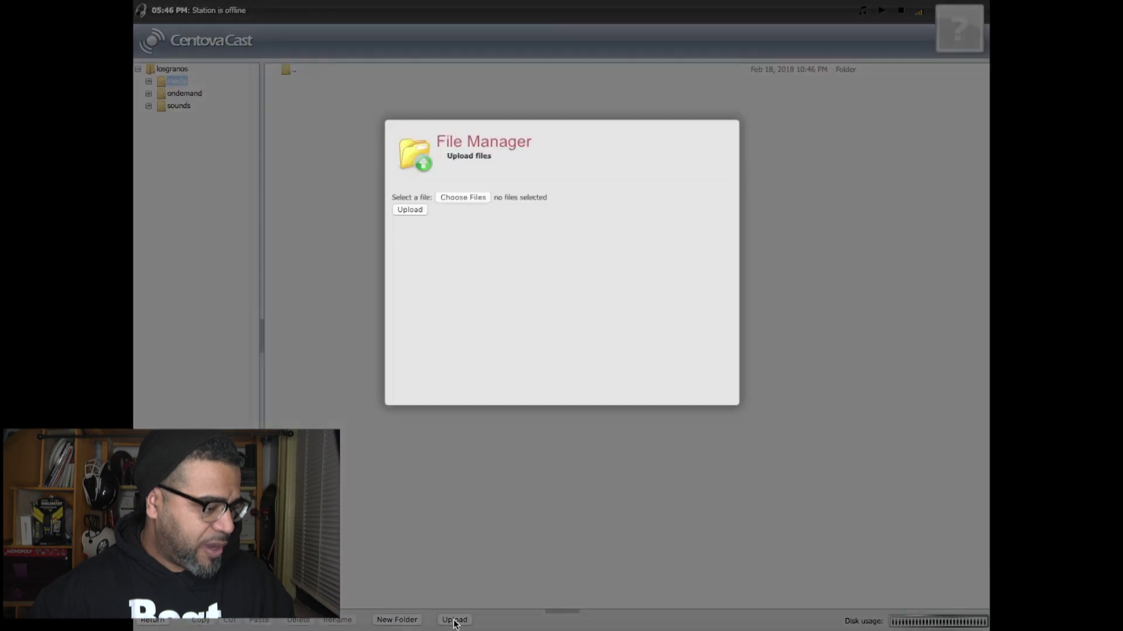
{"action": "left_click", "coordinate": [683, 195]}
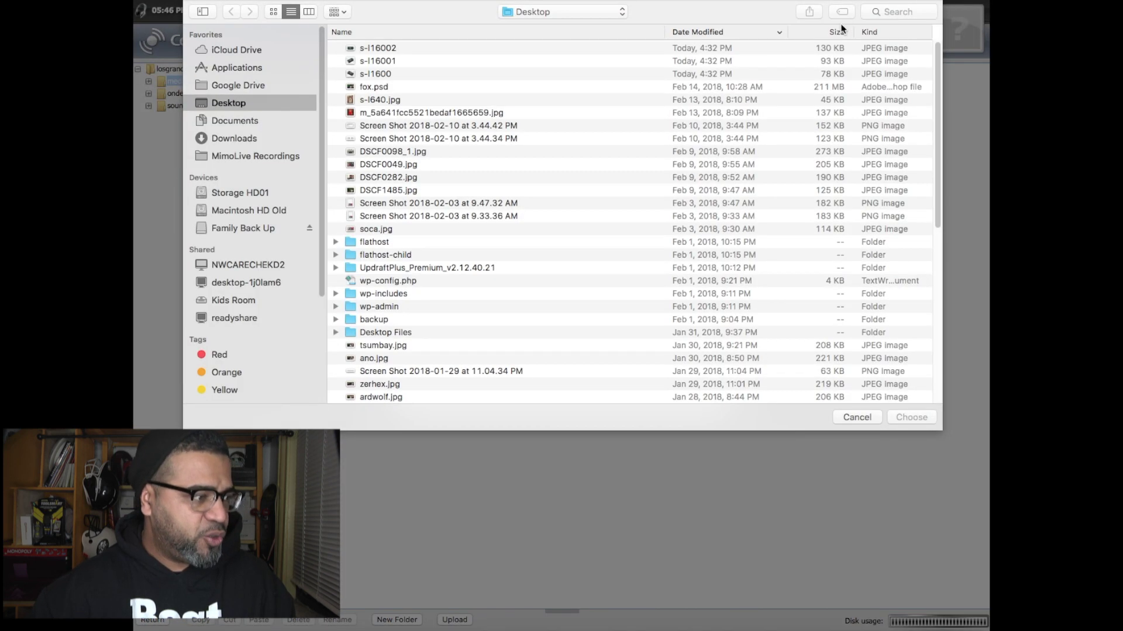
{"action": "left_click", "coordinate": [883, 11]}
{"action": "type", "text": "."}
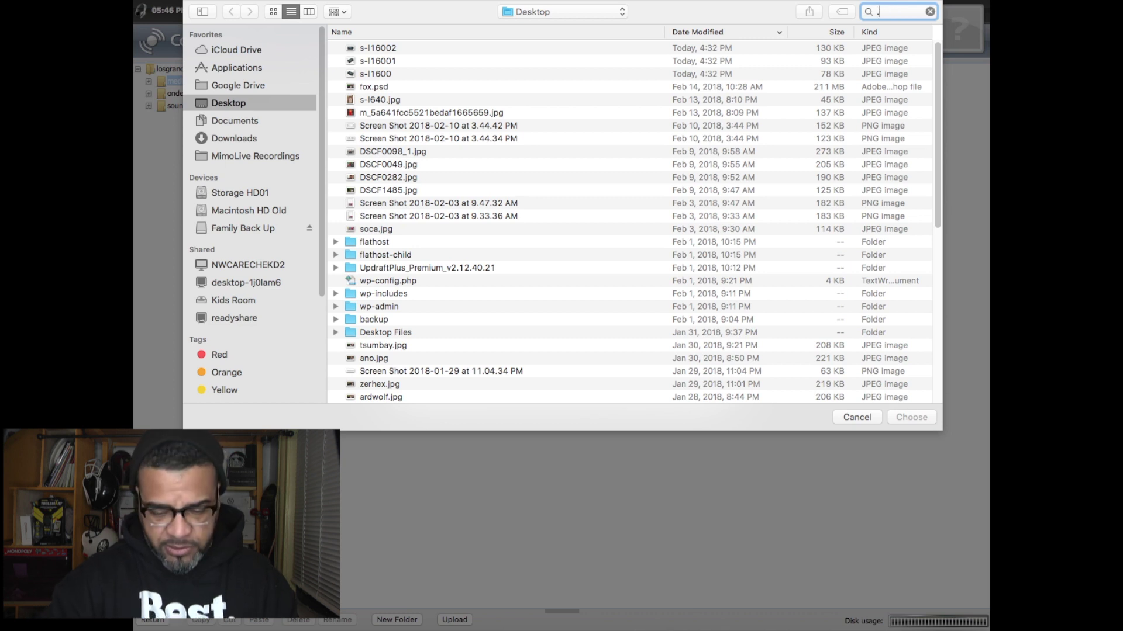
{"action": "type", "text": "mp3"}
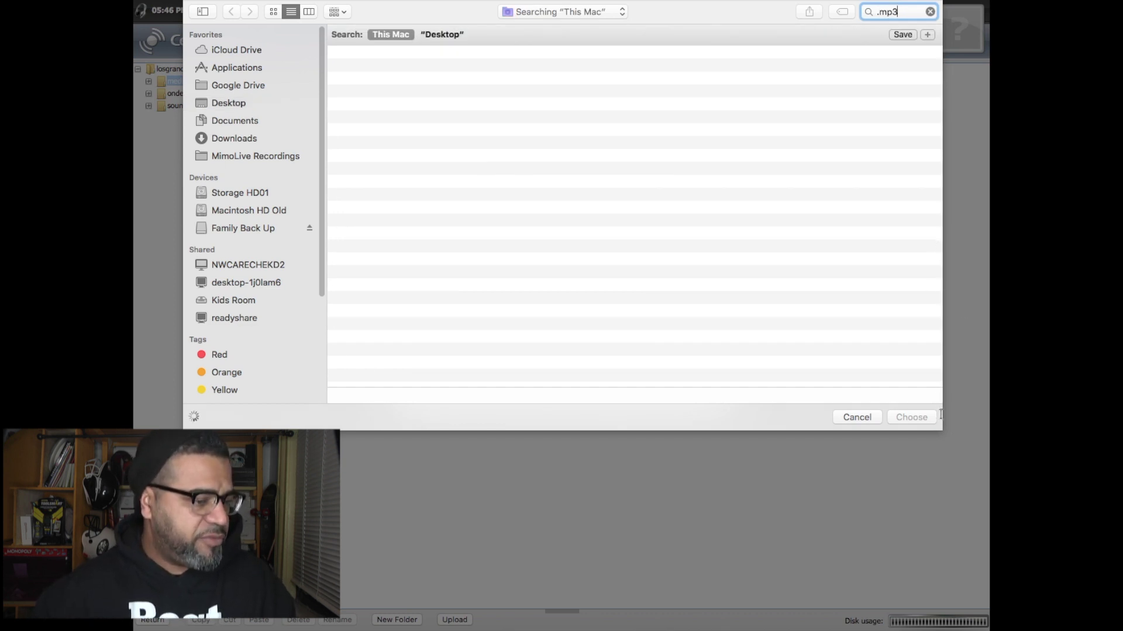
{"action": "left_click", "coordinate": [910, 417]}
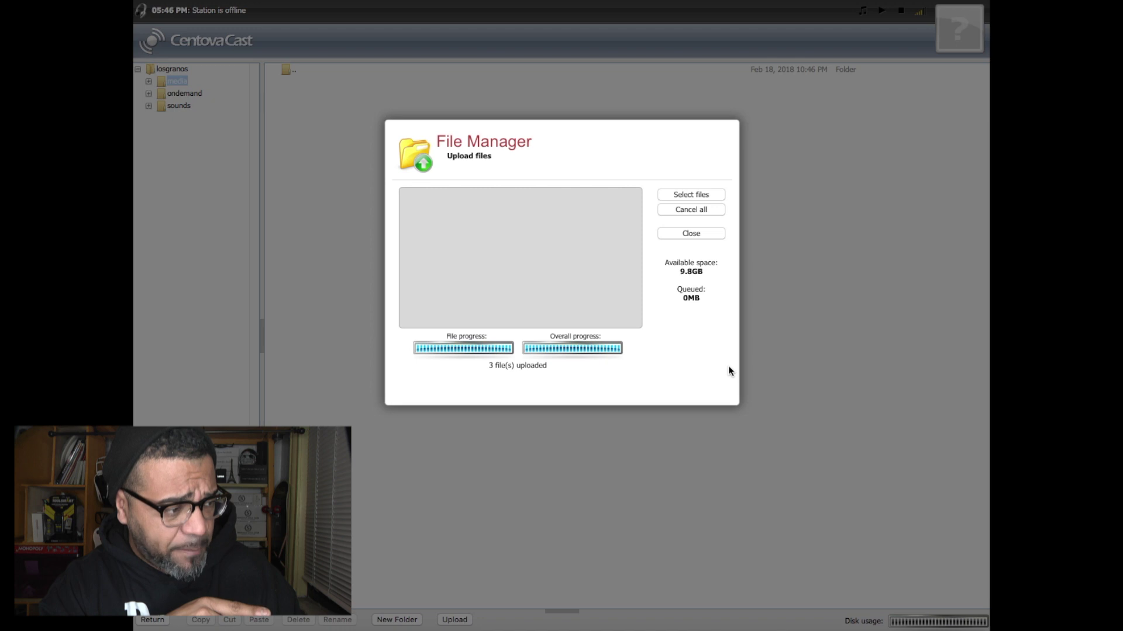
{"action": "left_click", "coordinate": [682, 236]}
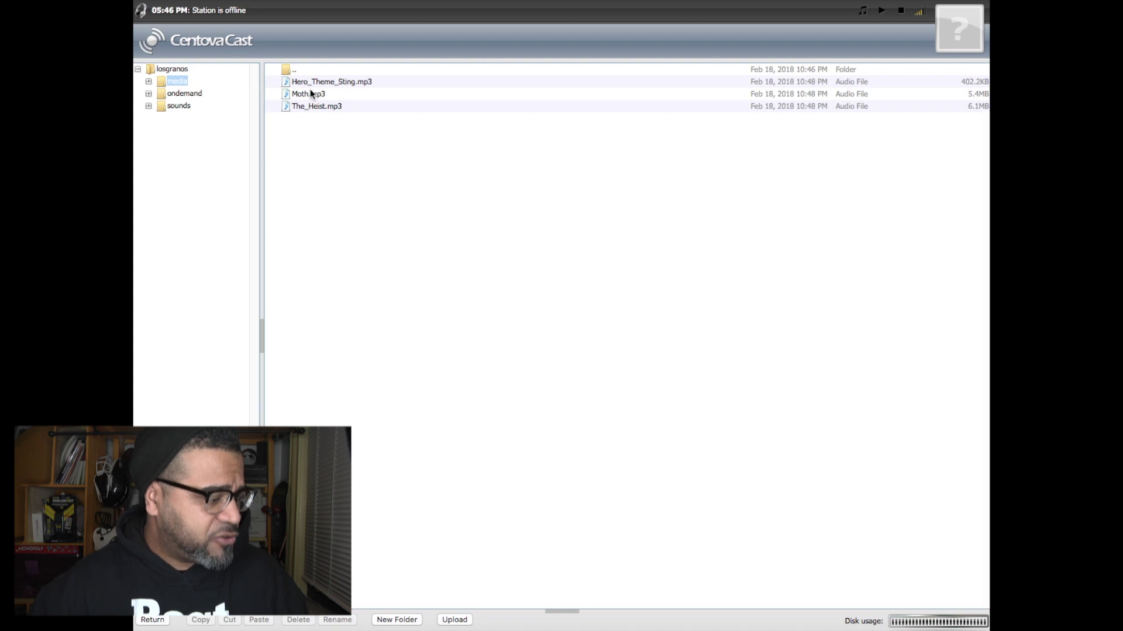
{"action": "left_click", "coordinate": [155, 620]}
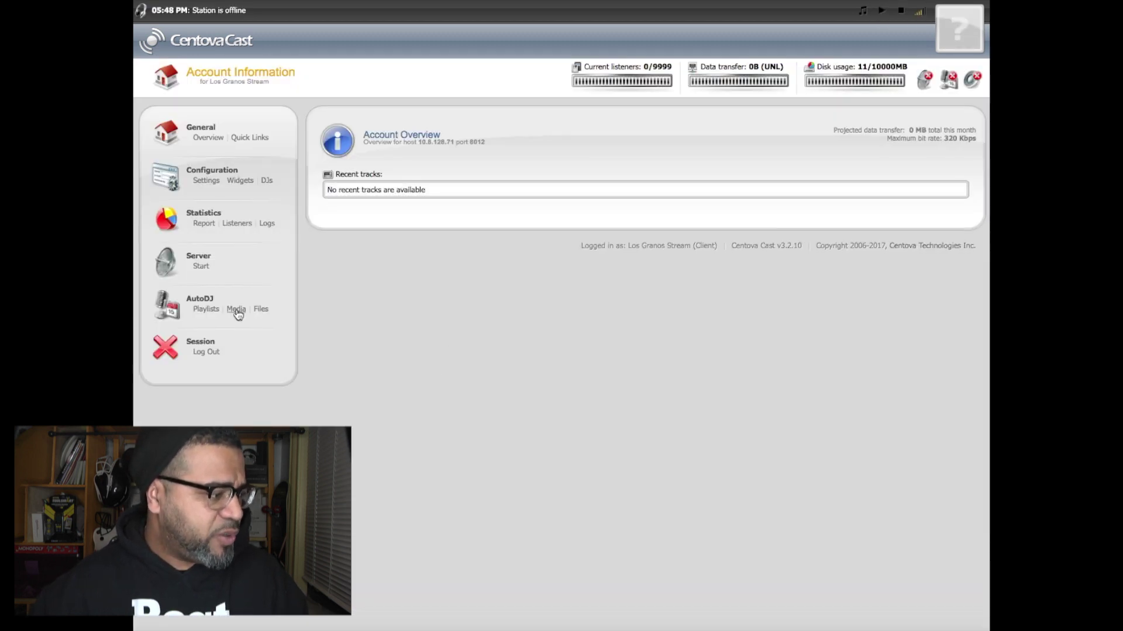
- Drag MK2 and Silent Partner from the media library onto Standard Rotation, totalling 00:05:09
{"action": "left_click", "coordinate": [204, 310]}
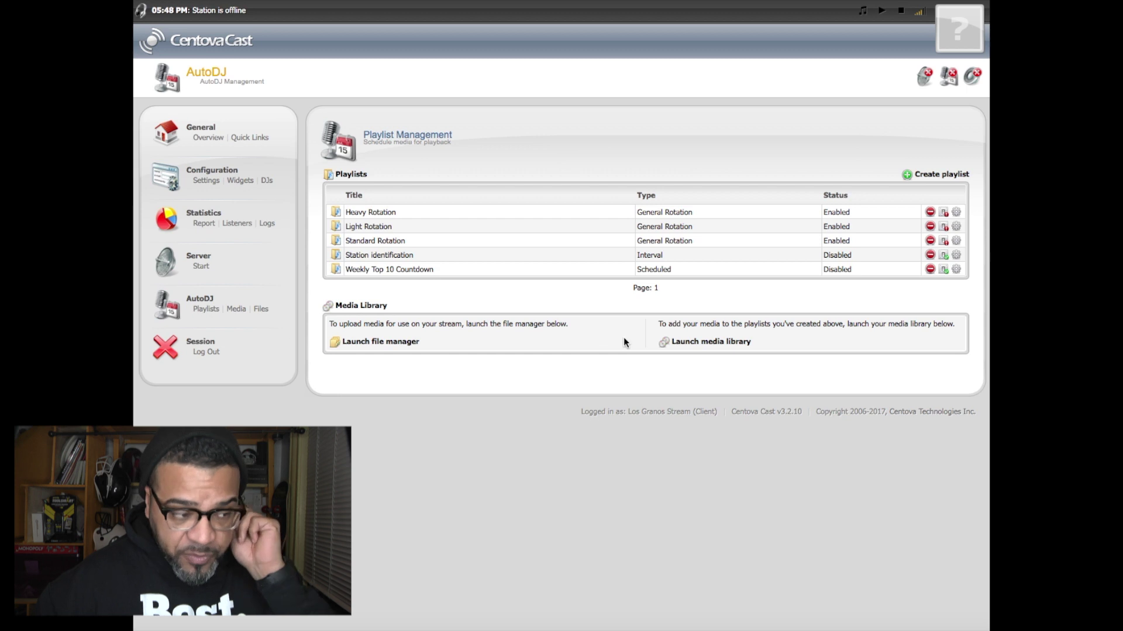
{"action": "left_click", "coordinate": [712, 344]}
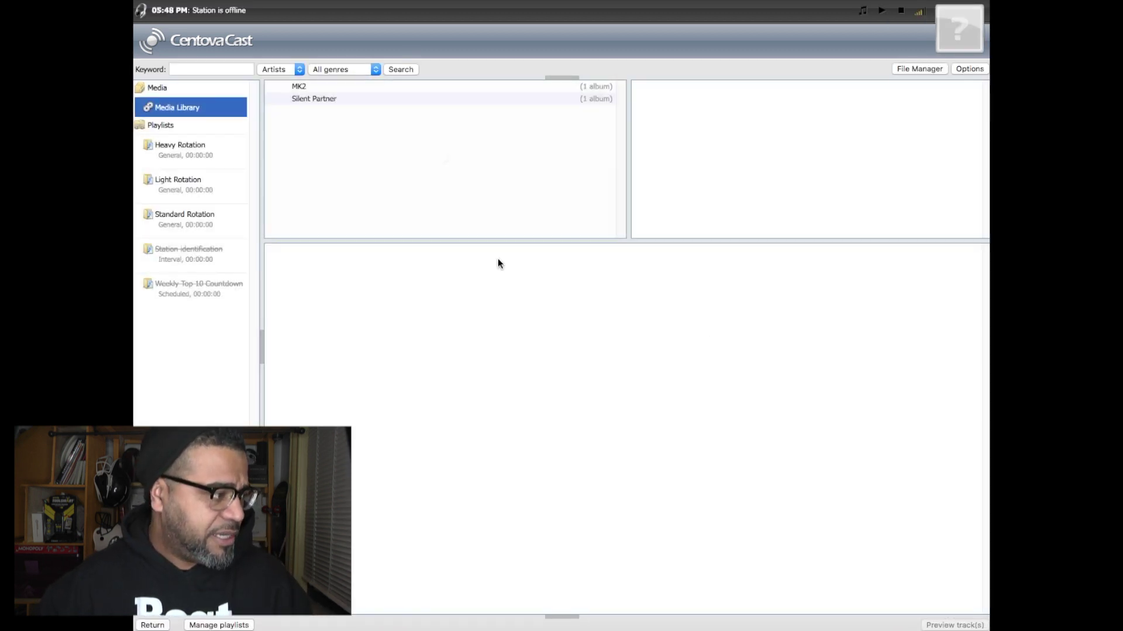
{"action": "left_click", "coordinate": [307, 87]}
{"action": "left_click", "coordinate": [304, 99]}
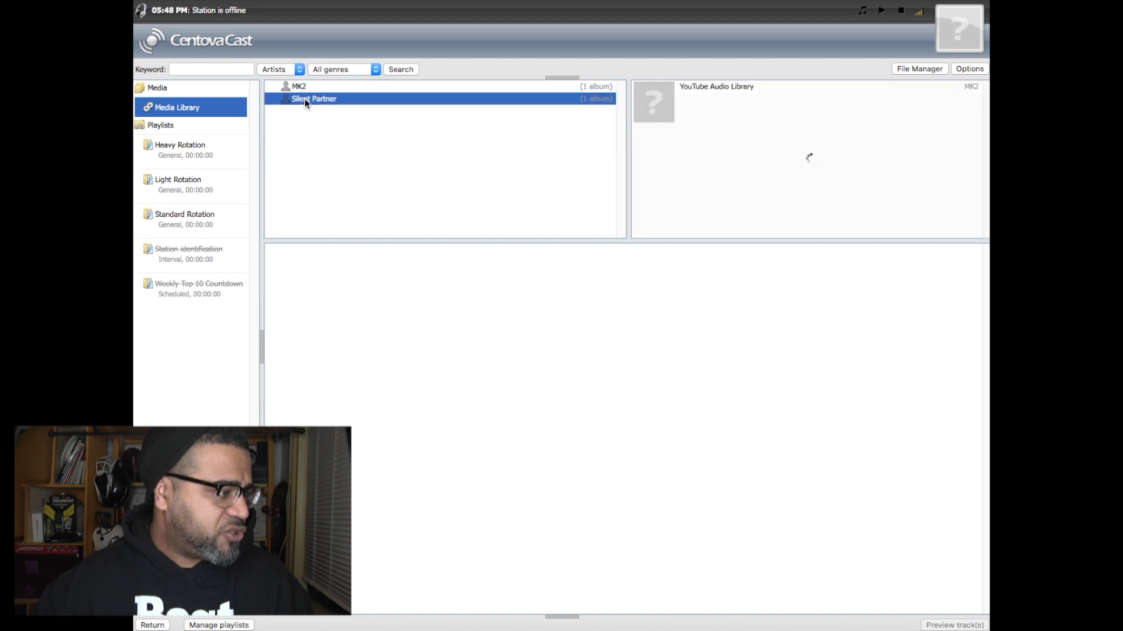
{"action": "left_click", "coordinate": [307, 88]}
{"action": "left_click", "coordinate": [308, 98]}
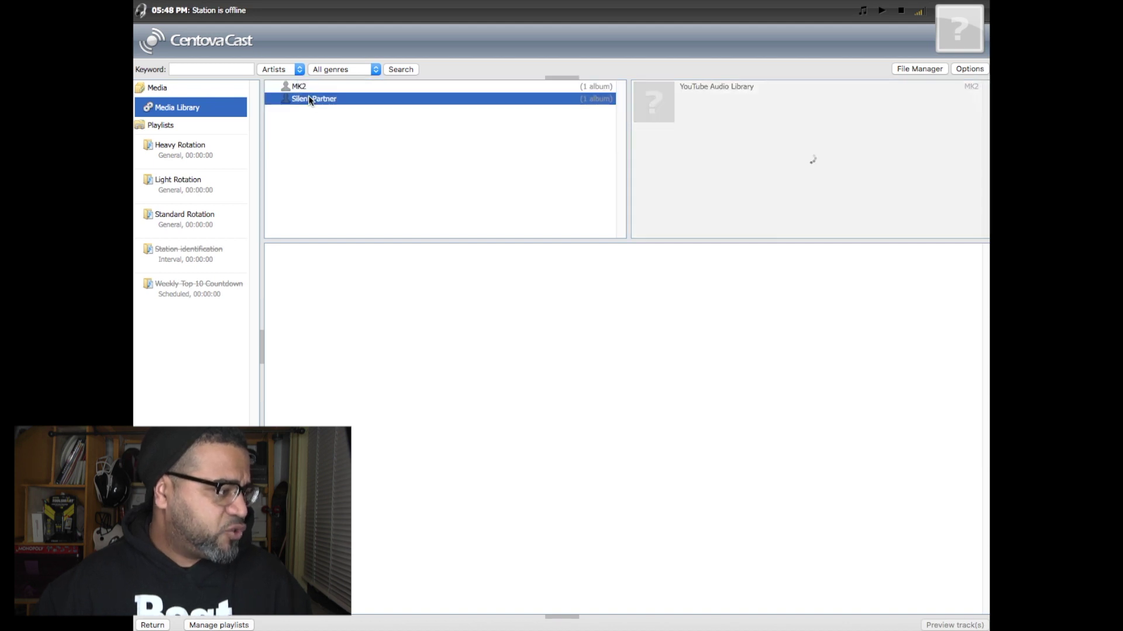
{"action": "left_click", "coordinate": [309, 89], "text": "shift"}
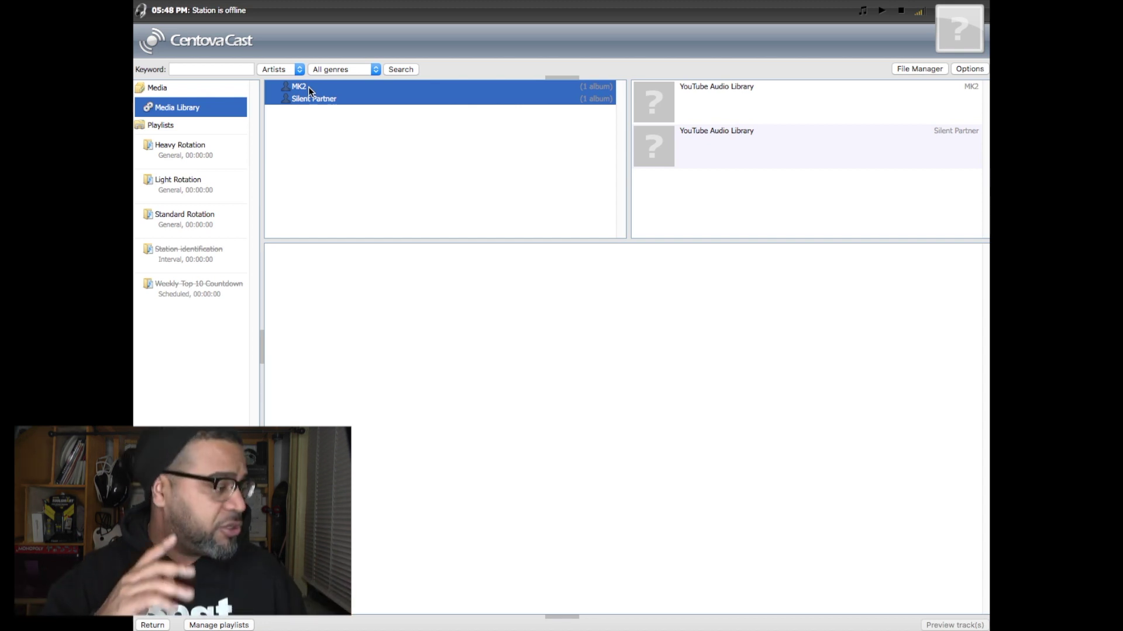
{"action": "left_click_drag", "start_coordinate": [308, 87], "coordinate": [201, 222]}
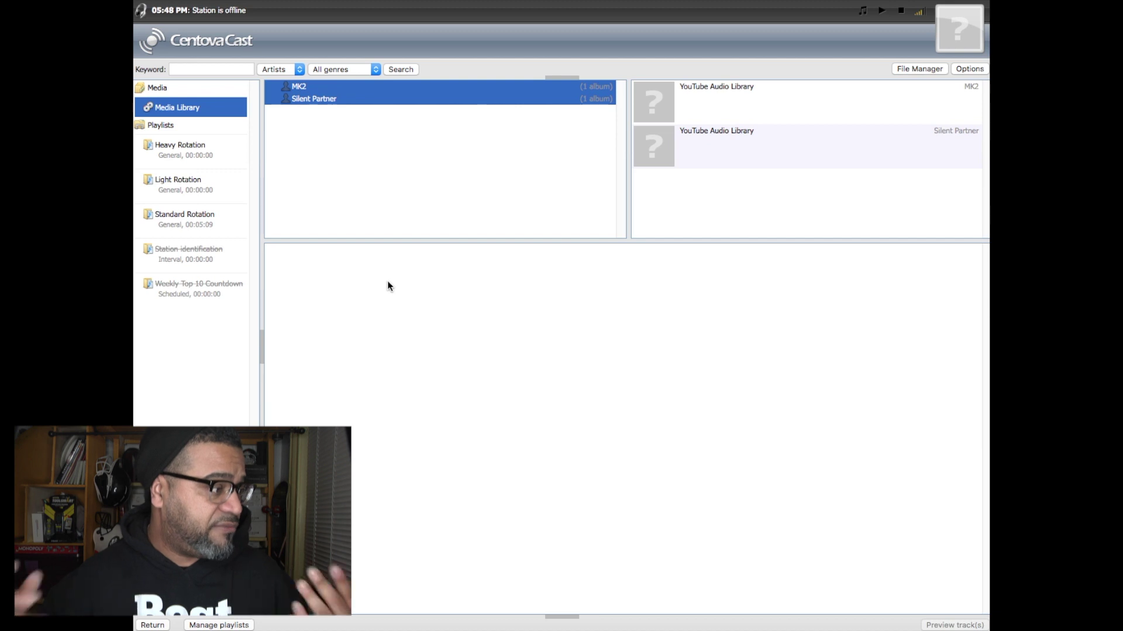
- Start the streaming server, getting the message 'Stream started successfully.'
{"action": "left_click", "coordinate": [166, 88]}
{"action": "left_click", "coordinate": [168, 107]}
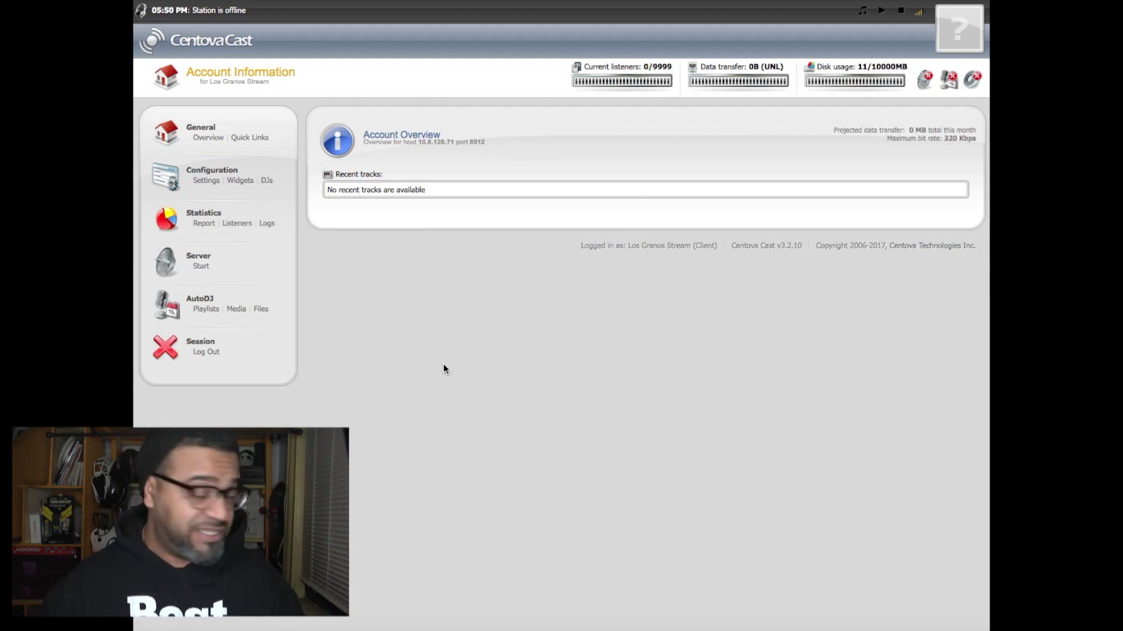
{"action": "left_click", "coordinate": [200, 268]}
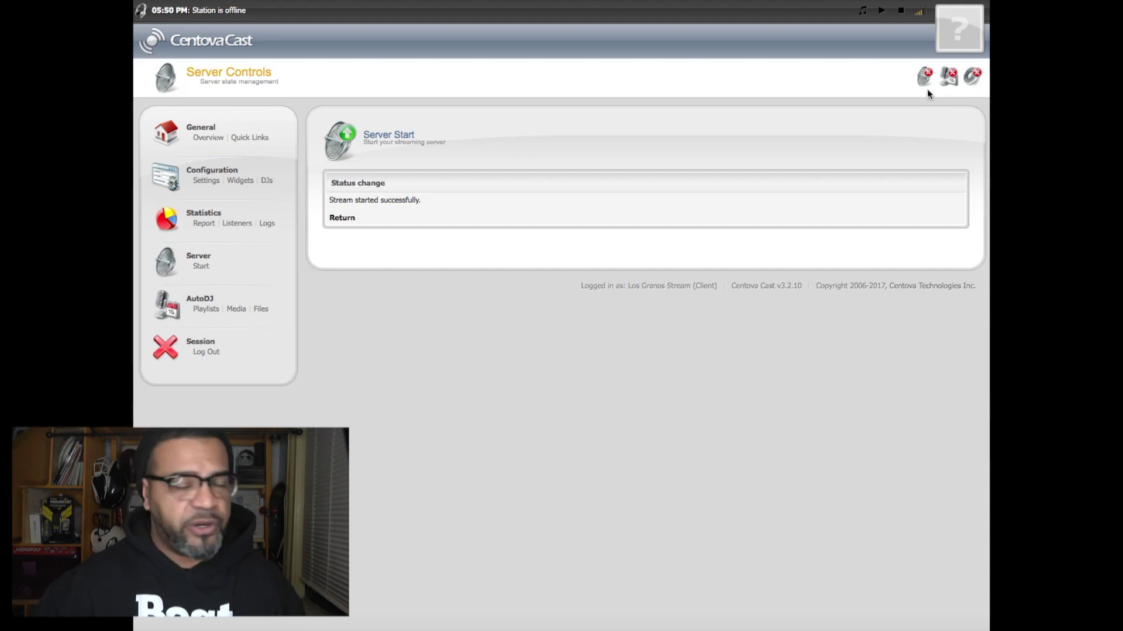
- Return to the Account Overview showing The Heist playing, and adjust the computer's volume
{"action": "left_click", "coordinate": [342, 218]}
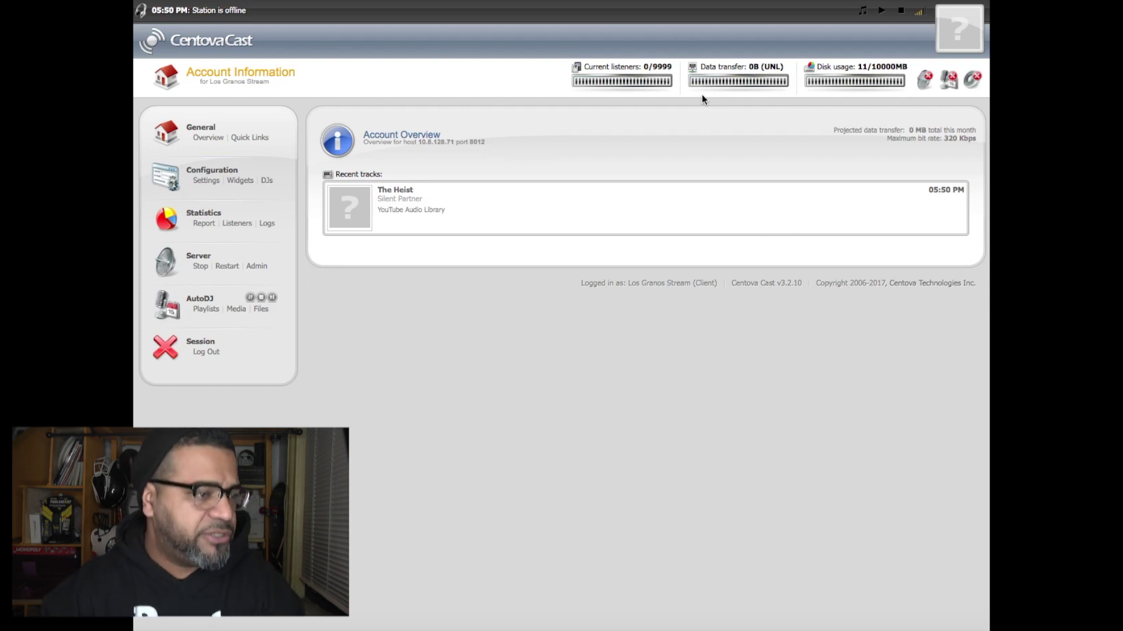
{"action": "mouse_move", "coordinate": [927, 82]}
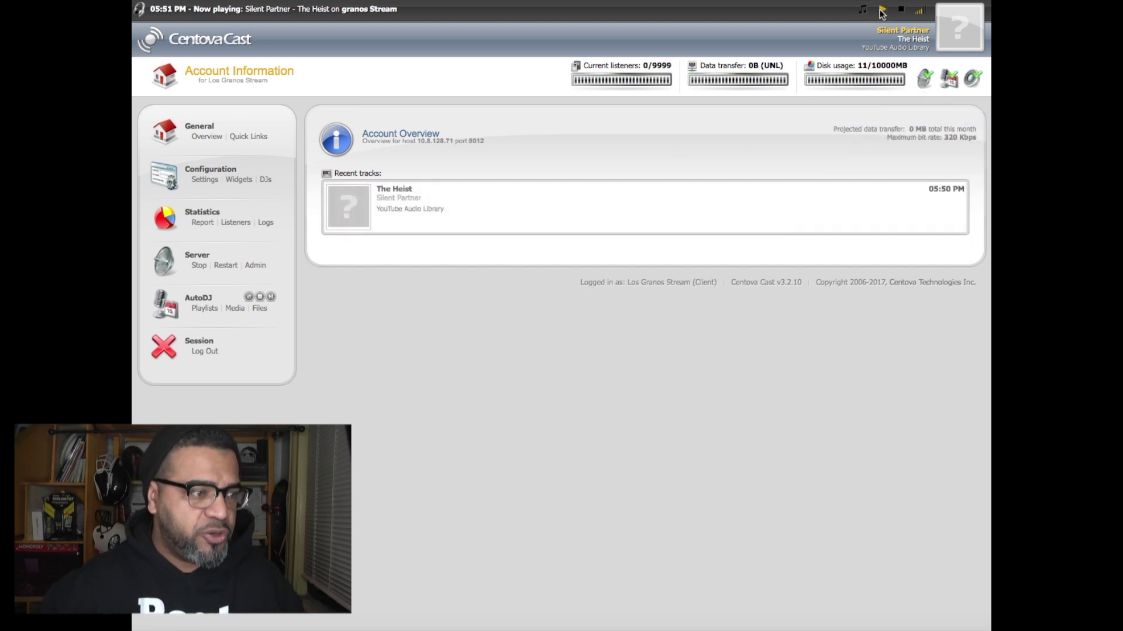
{"action": "key", "text": "XF86AudioRaiseVolume"}
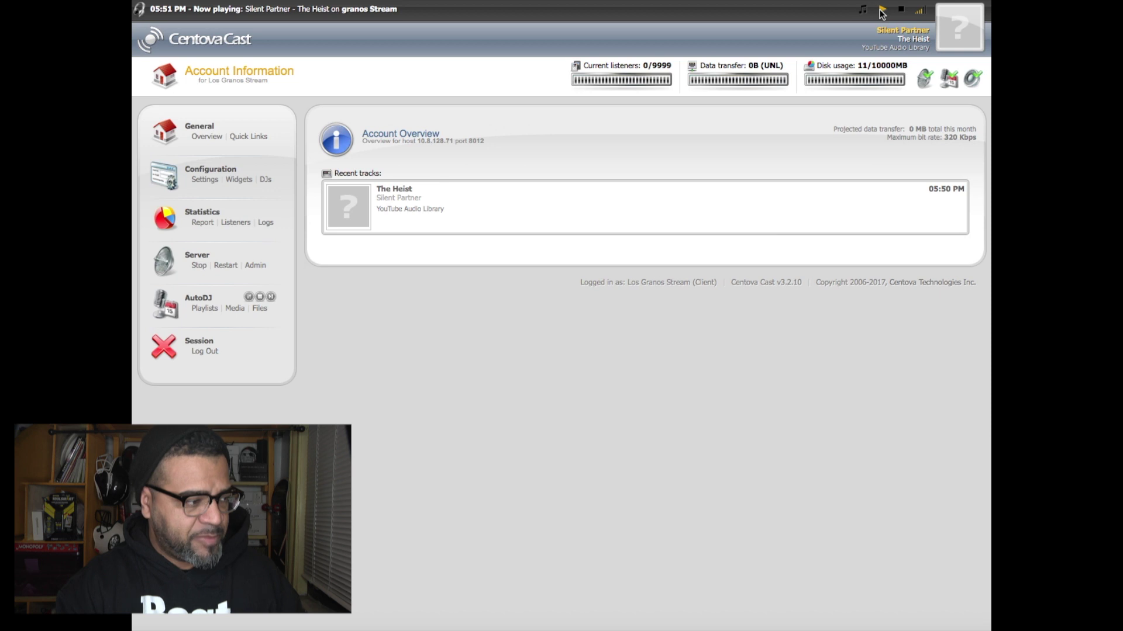
{"action": "key", "text": "XF86AudioLowerVolume"}
{"action": "key", "text": "XF86AudioLowerVolume"}
{"action": "key", "text": "XF86AudioLowerVolume"}
{"action": "key", "text": "XF86AudioLowerVolume"}
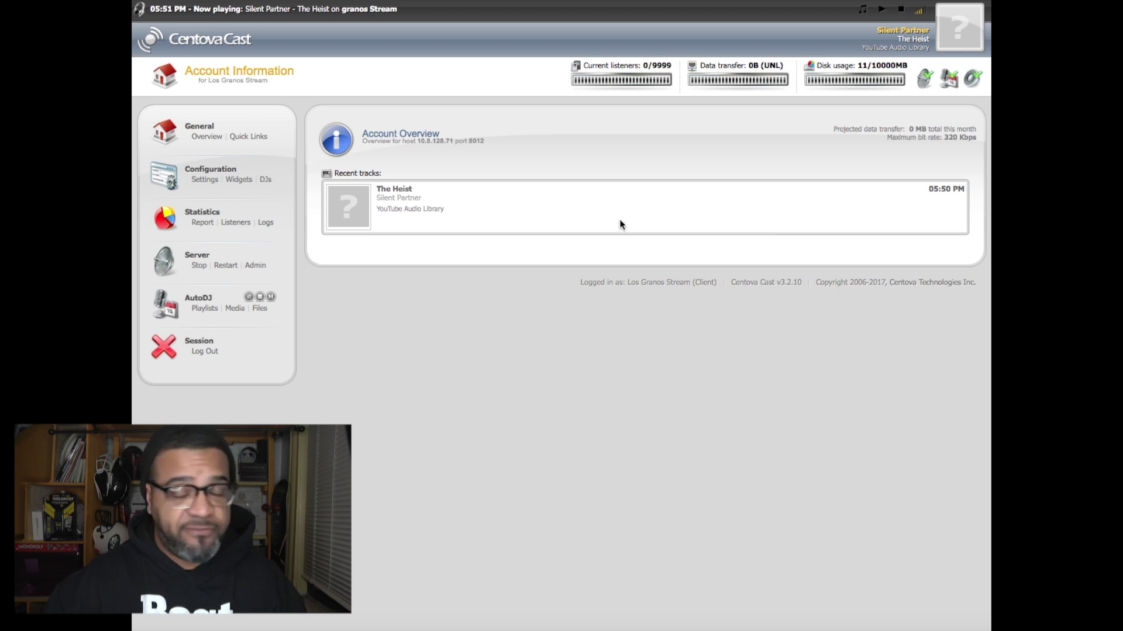
{"action": "left_click", "coordinate": [811, 14]}
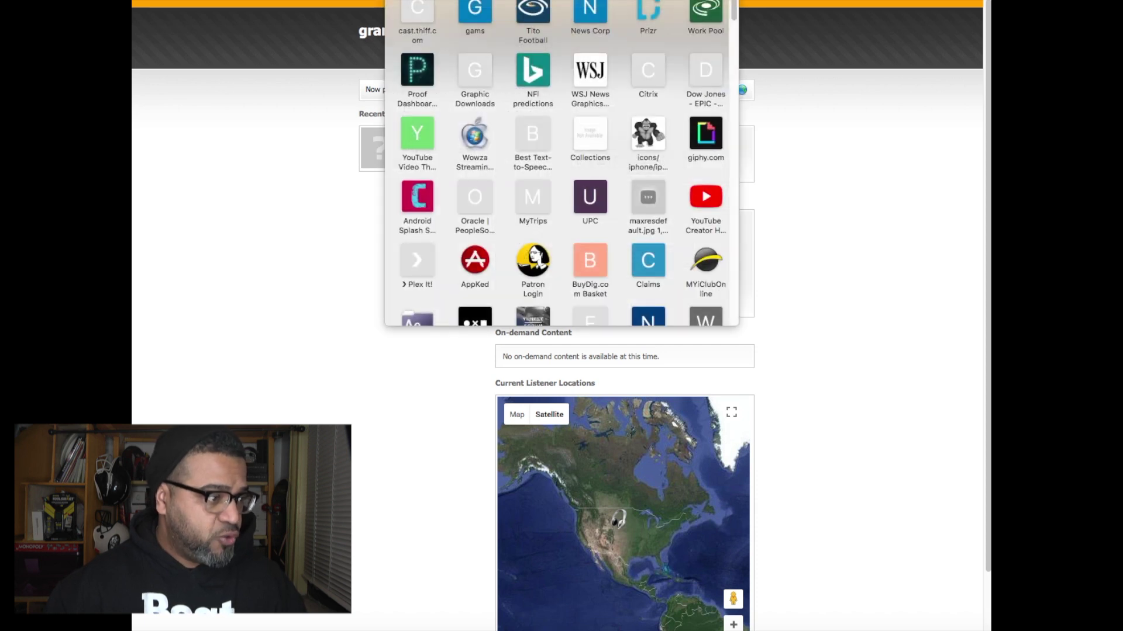
{"action": "left_click", "coordinate": [799, 130]}
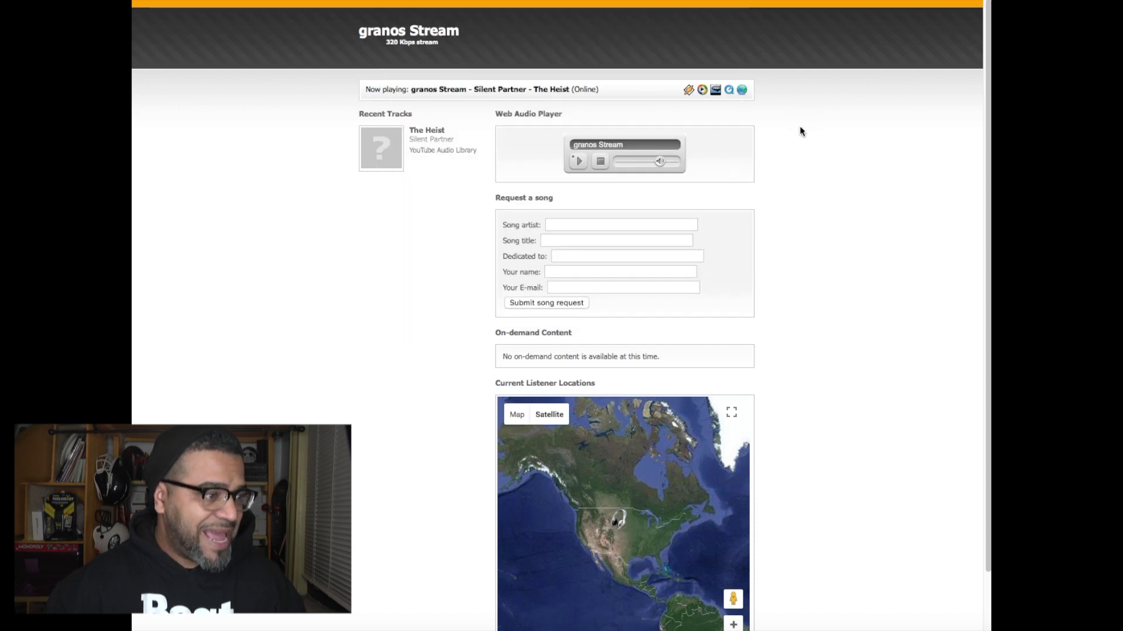
{"action": "left_click", "coordinate": [578, 161]}
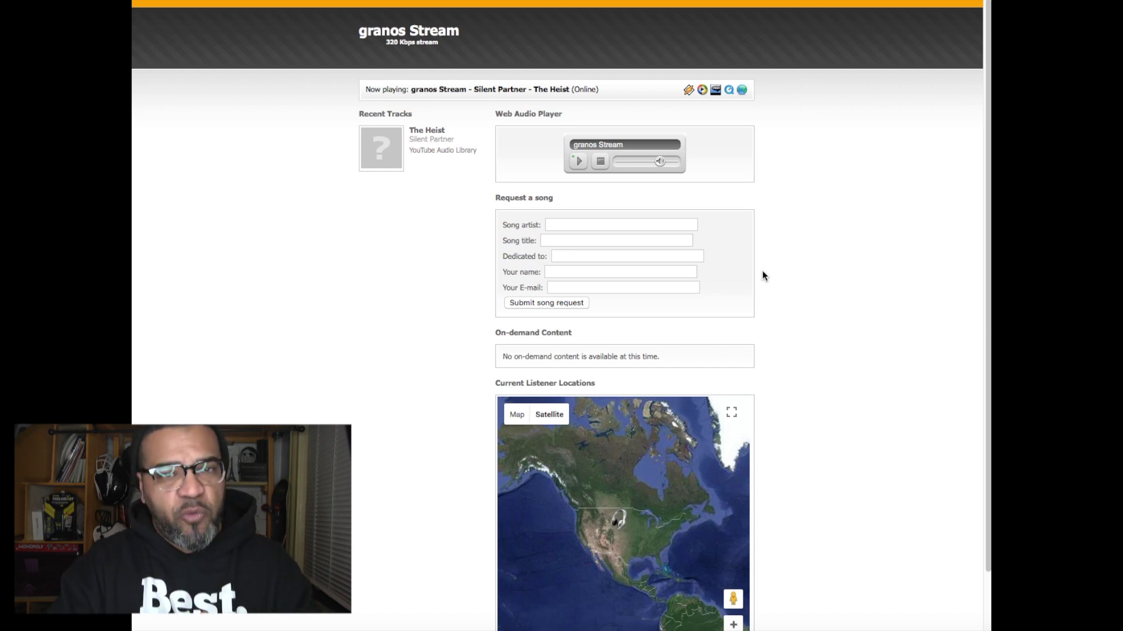
{"action": "left_click", "coordinate": [600, 161]}
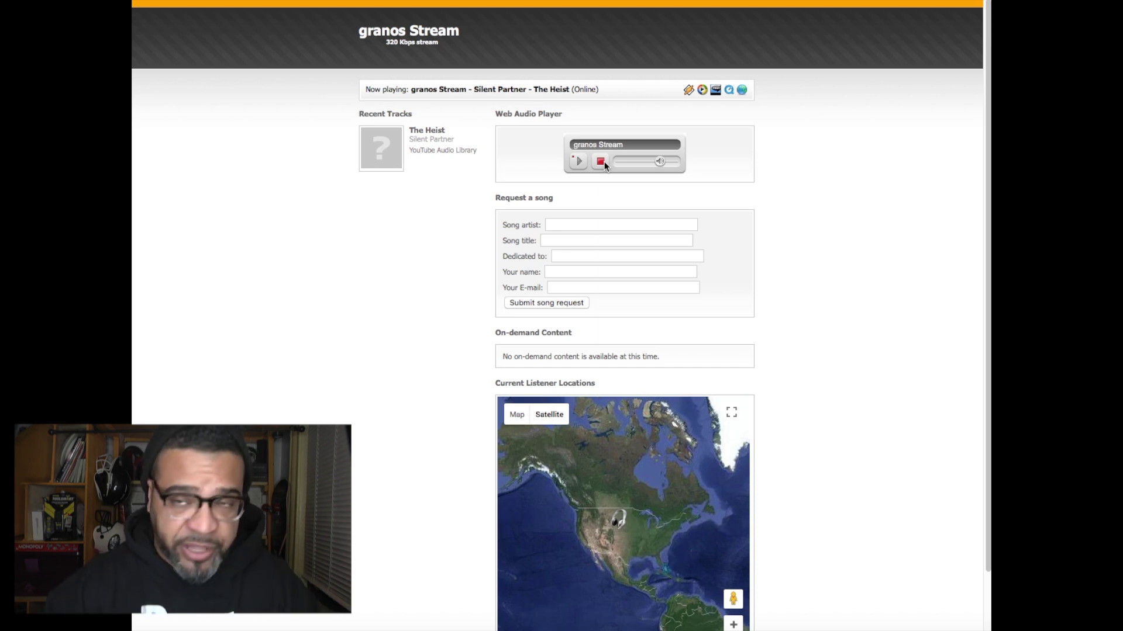
{"action": "key", "text": "ctrl+w"}
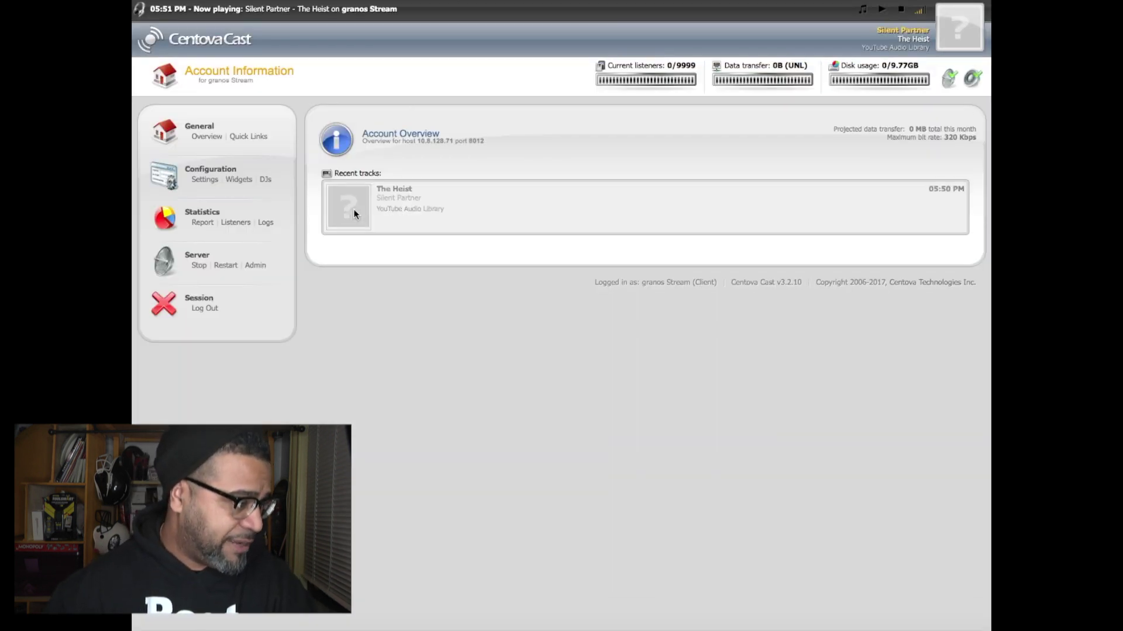